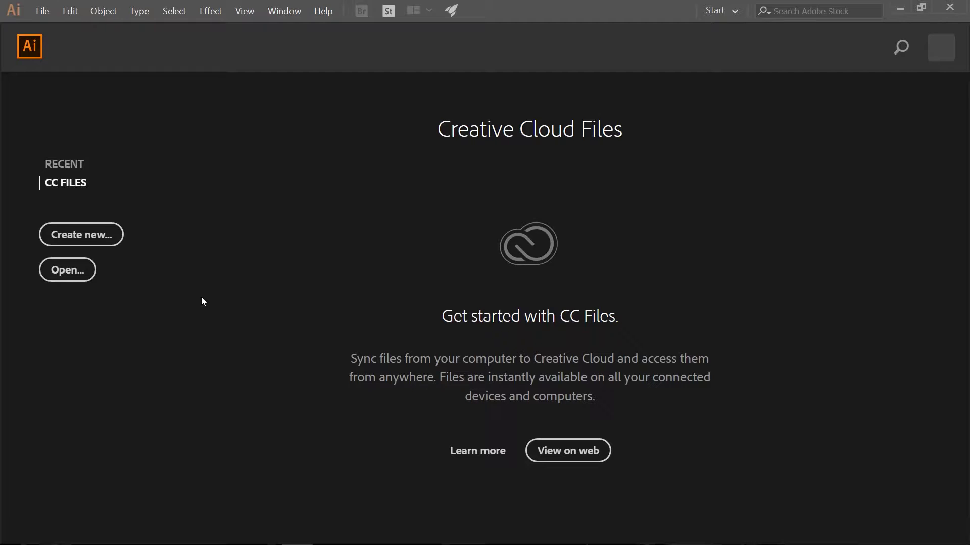
Step: Create a 600 × 600 px document and cover its whole artboard with a rectangle
{"action": "left_click", "coordinate": [84, 239]}
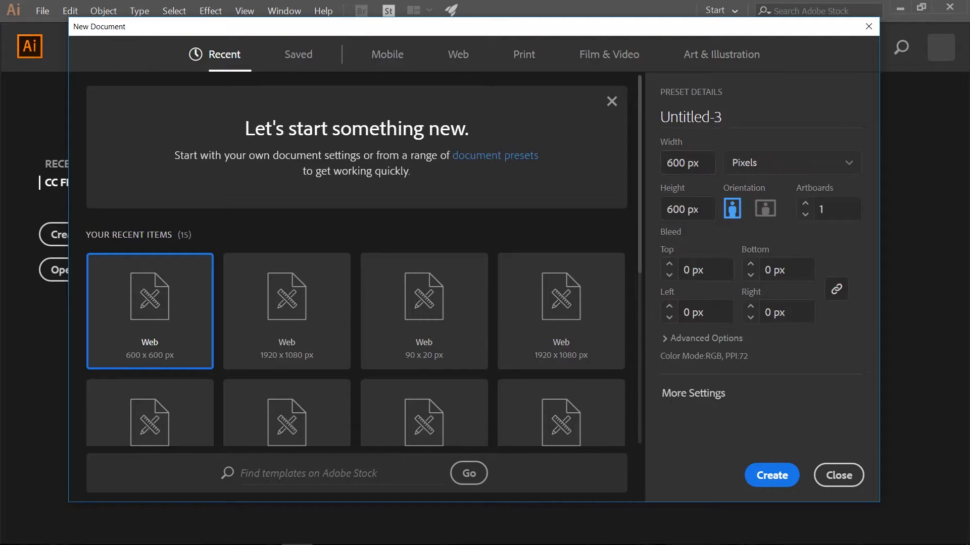
{"action": "left_click", "coordinate": [773, 475]}
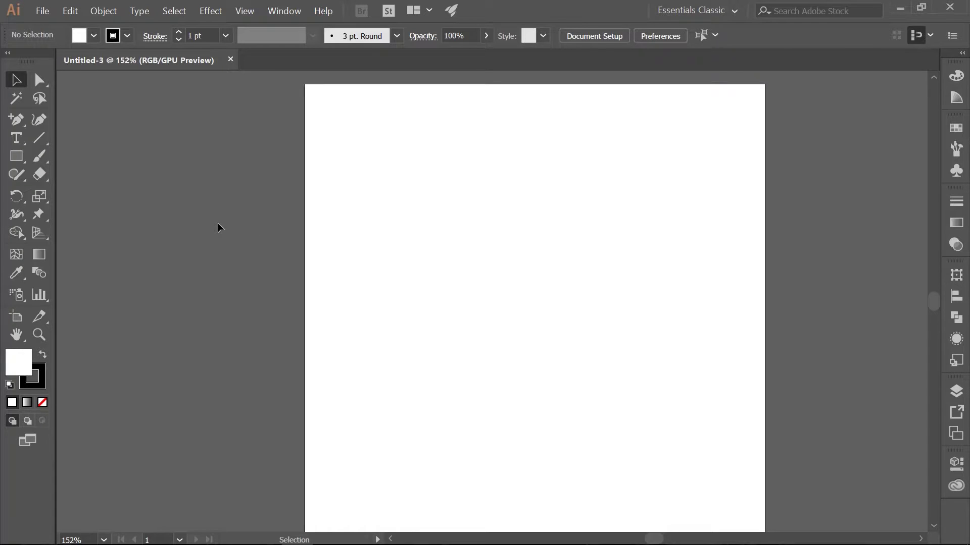
{"action": "key", "text": "m"}
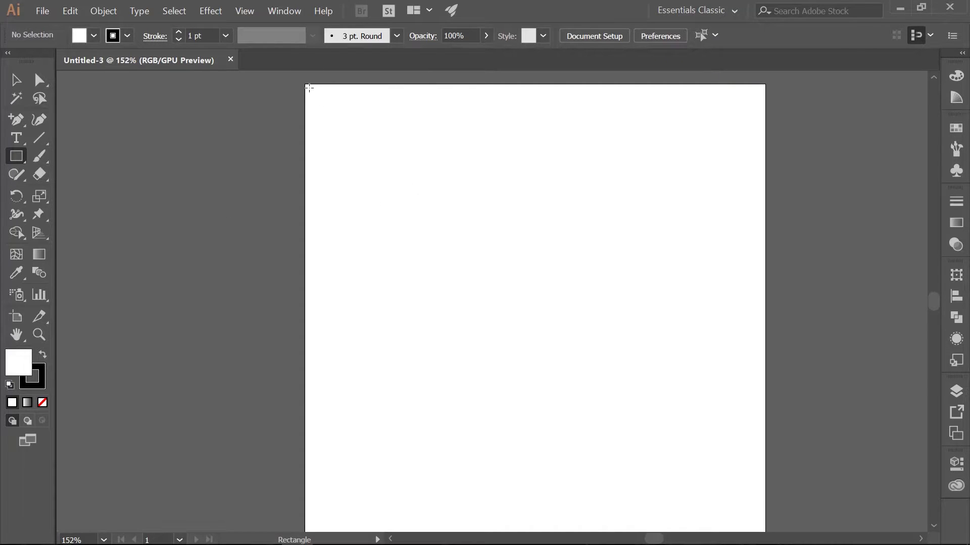
{"action": "mouse_move", "coordinate": [305, 83]}
{"action": "left_mouse_down"}
{"action": "mouse_move", "coordinate": [748, 511]}
{"action": "mouse_move", "coordinate": [762, 536]}
{"action": "mouse_move", "coordinate": [756, 431]}
{"action": "mouse_move", "coordinate": [768, 264]}
{"action": "left_mouse_up"}
{"action": "left_click_drag", "start_coordinate": [789, 156], "coordinate": [757, 406]}
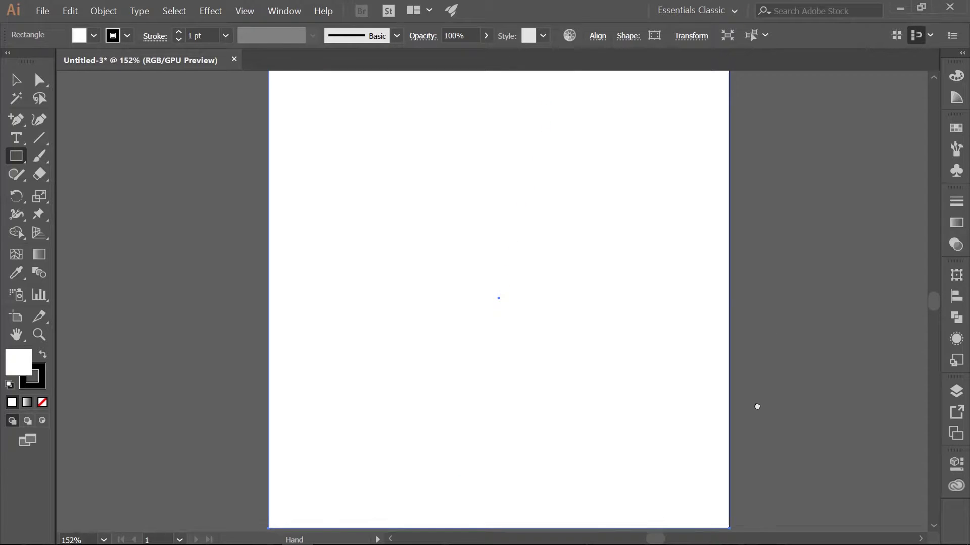
{"action": "key", "text": "ctrl+0"}
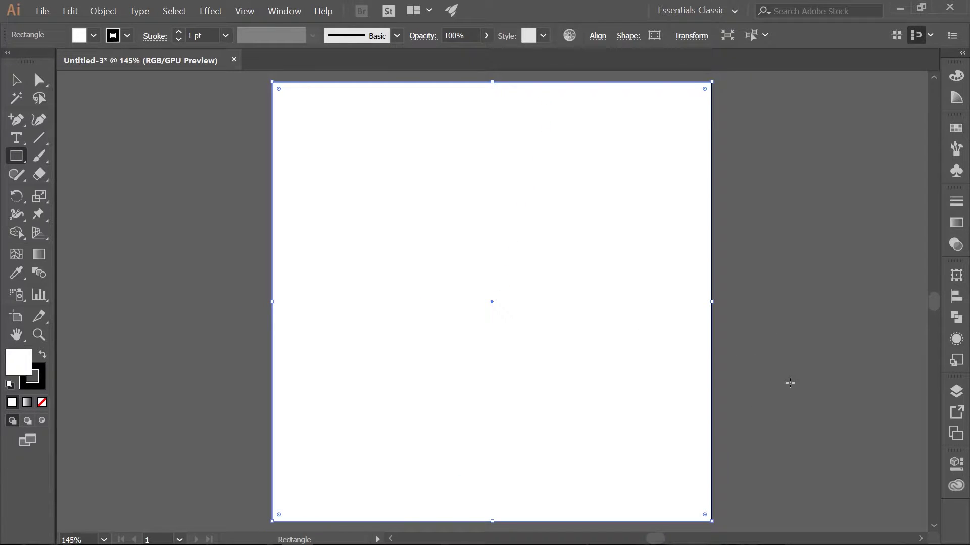
Step: Remove the artboard-sized rectangle's stroke and set its fill colour to #383838
{"action": "left_click", "coordinate": [43, 386]}
{"action": "left_click", "coordinate": [42, 402]}
{"action": "left_click", "coordinate": [15, 362]}
{"action": "left_click", "coordinate": [15, 361]}
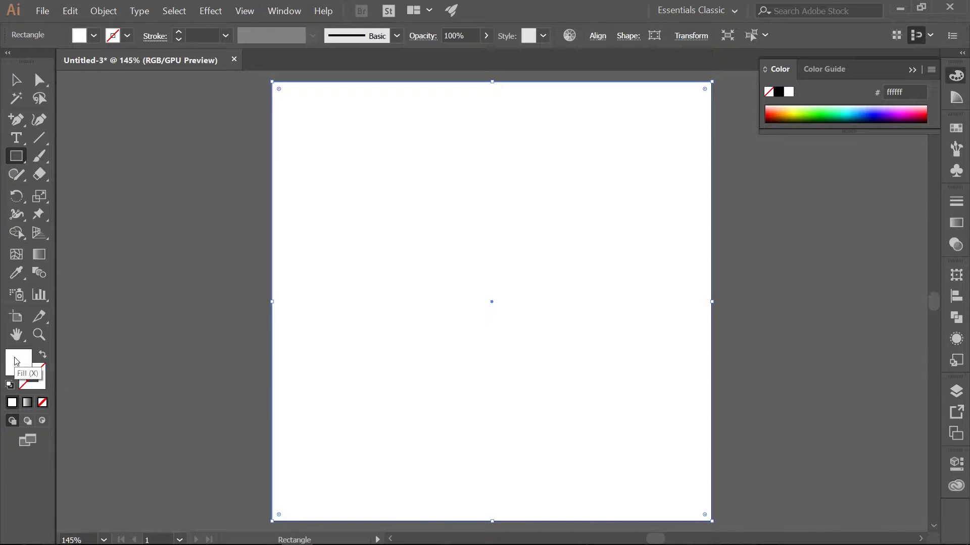
{"action": "double_click", "coordinate": [15, 362]}
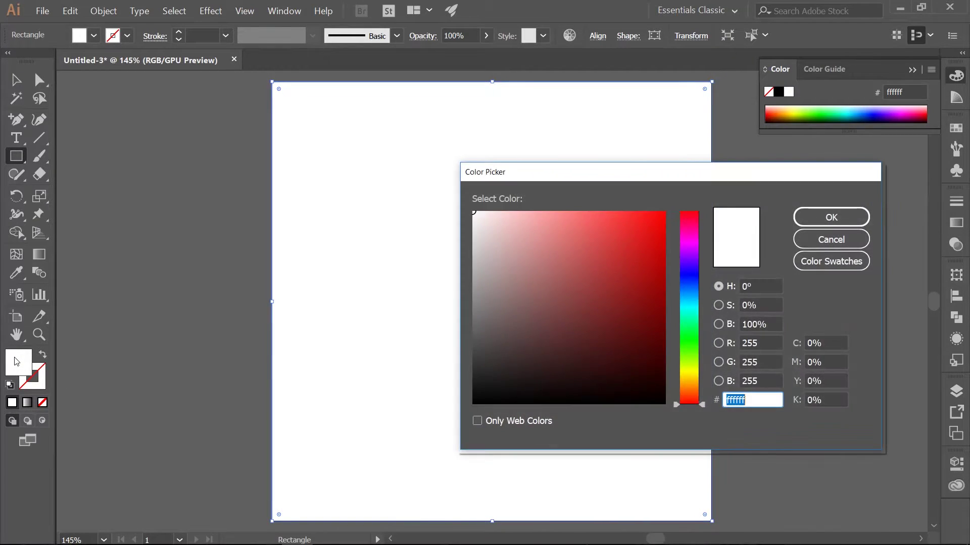
{"action": "type", "text": "383838"}
{"action": "key", "text": "Return"}
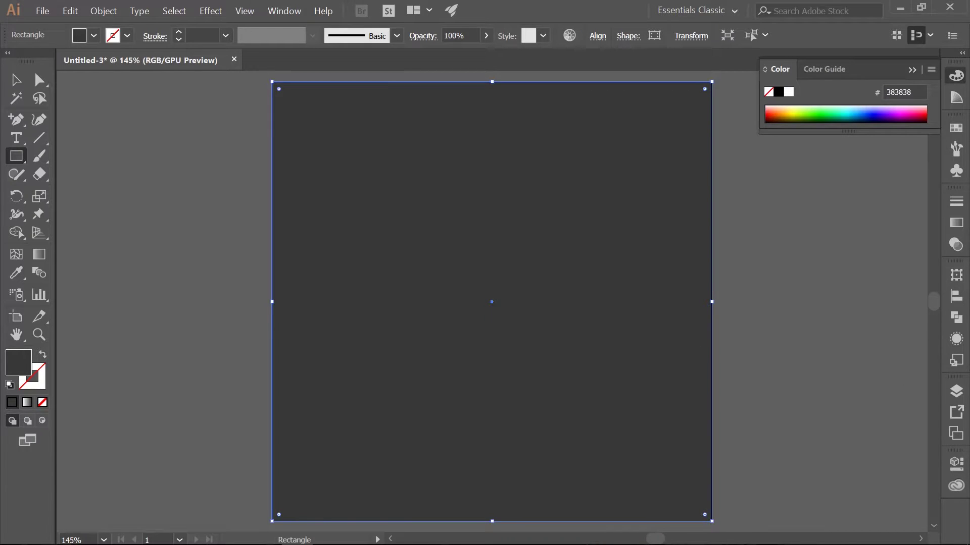
Step: Rename the rectangle's layer as background and lock it
{"action": "left_click", "coordinate": [956, 392]}
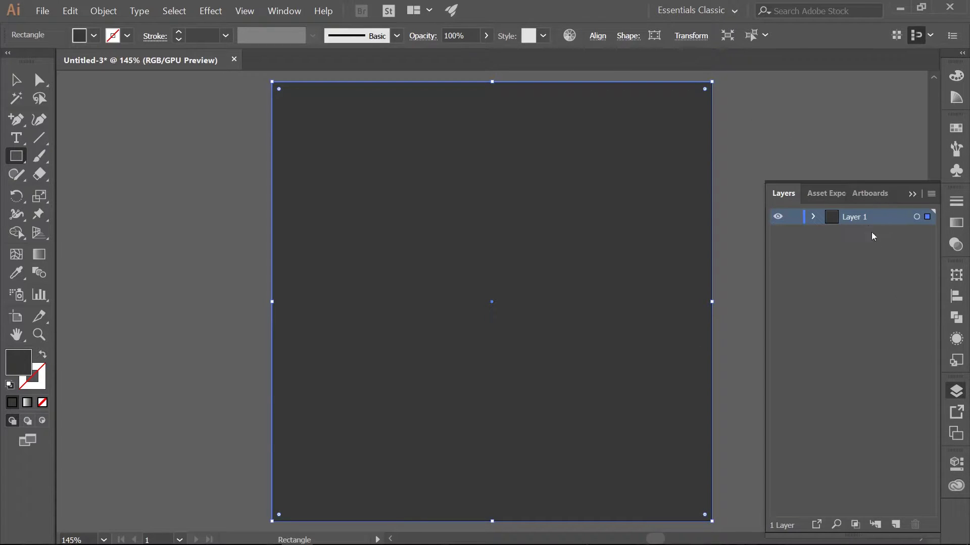
{"action": "double_click", "coordinate": [857, 216]}
{"action": "type", "text": "b"}
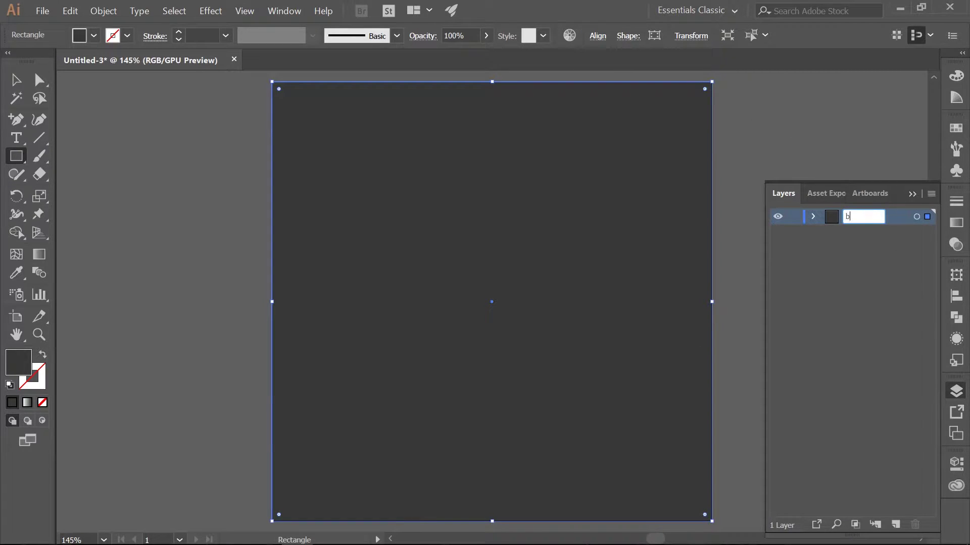
{"action": "type", "text": "ackground"}
{"action": "key", "text": "Return"}
{"action": "left_click", "coordinate": [794, 218]}
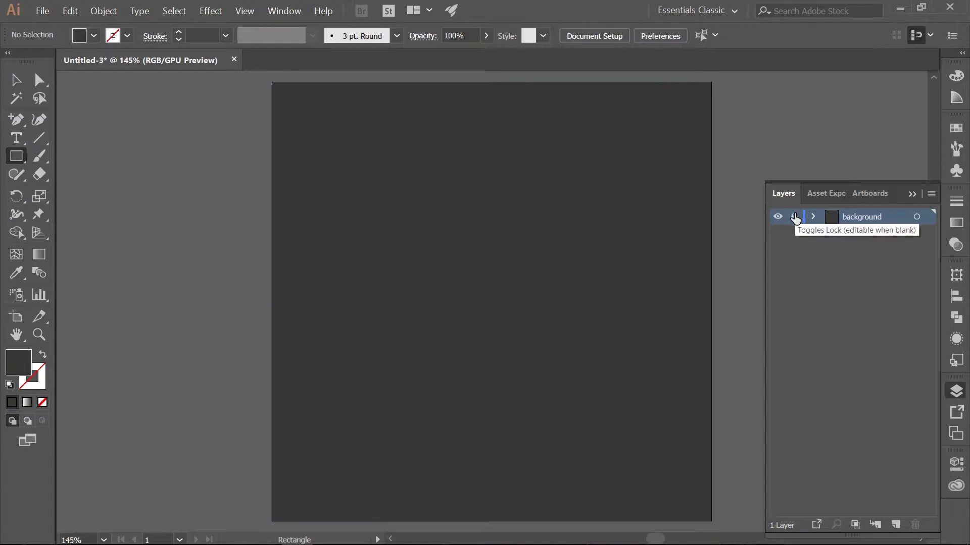
Step: Add a new layer above the background layer and name it blade
{"action": "left_click", "coordinate": [895, 523]}
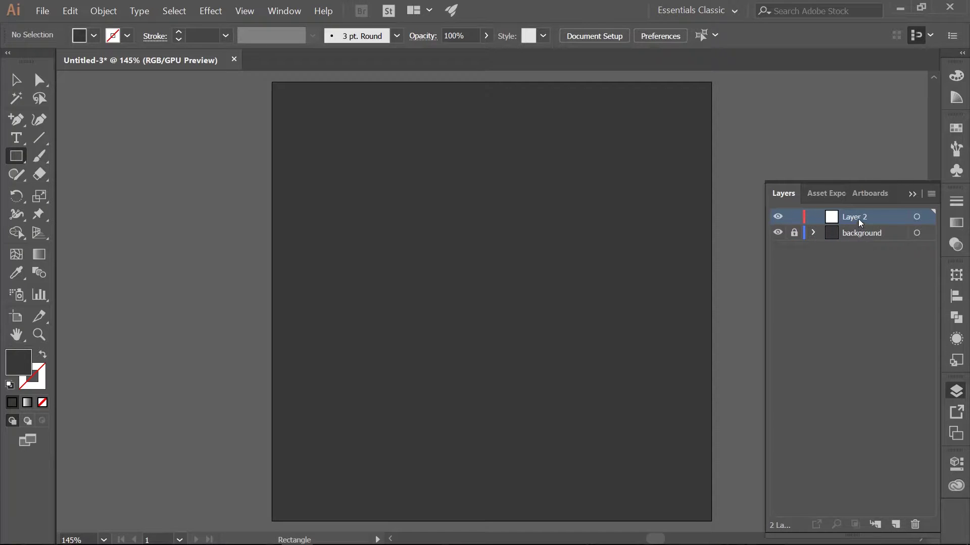
{"action": "type", "text": "blade"}
{"action": "left_click", "coordinate": [911, 195]}
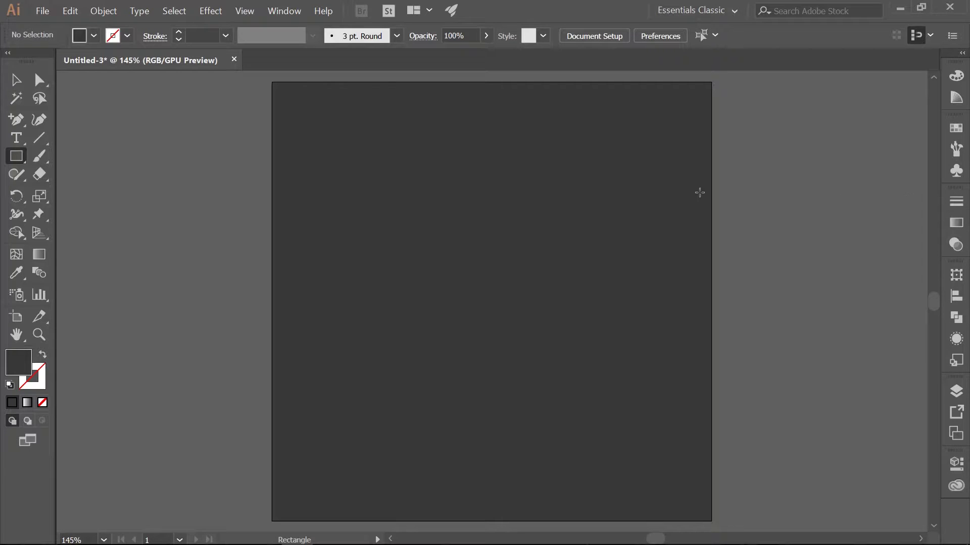
Step: Create a 30 × 280 px upright rectangle on the right half of the artboard and fill it with #dbdbdb
{"action": "left_click", "coordinate": [596, 187]}
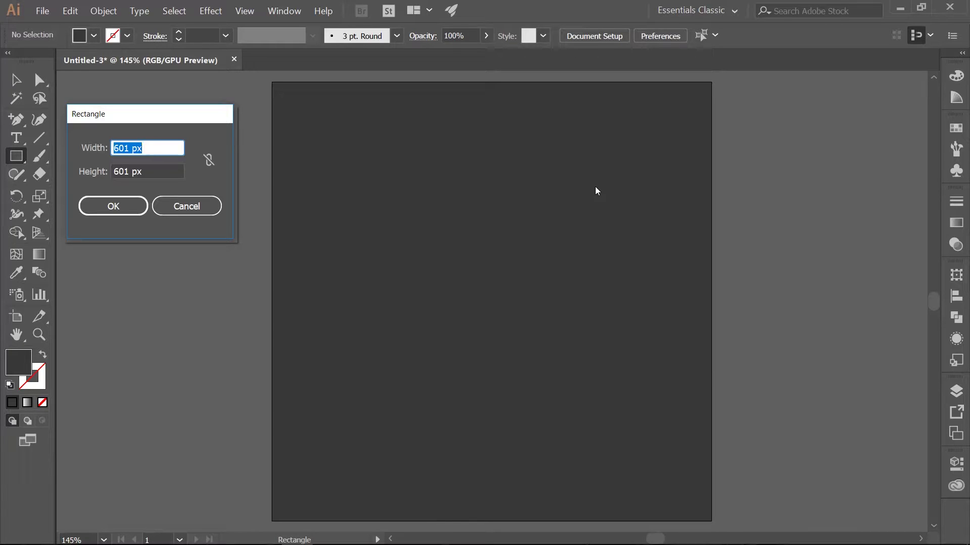
{"action": "type", "text": "30"}
{"action": "key", "text": "Tab"}
{"action": "type", "text": "280"}
{"action": "key", "text": "Return"}
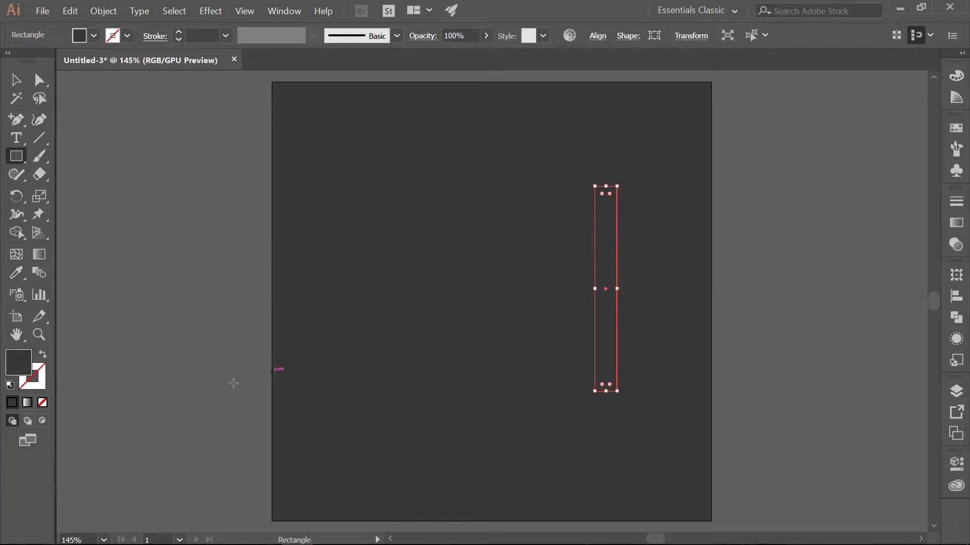
{"action": "double_click", "coordinate": [20, 365]}
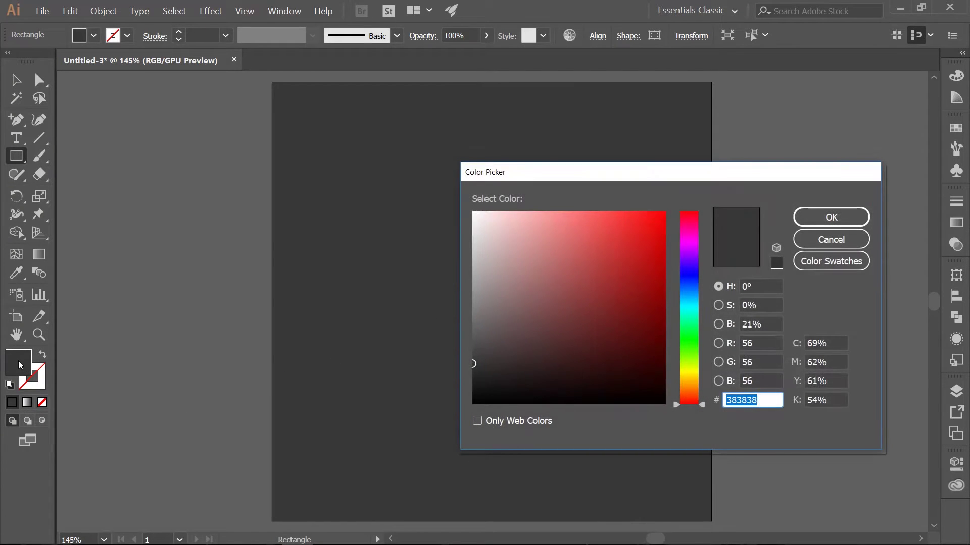
{"action": "type", "text": "dbdbdb"}
{"action": "key", "text": "Return"}
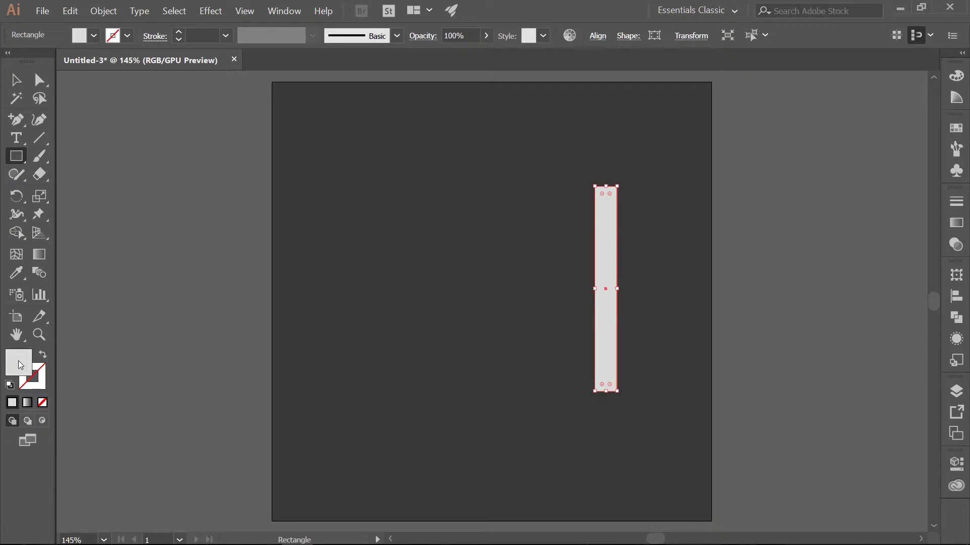
Step: Add an anchor point at the middle of the narrow rectangle's top edge and raise it to Y 93 px to form the blade tip
{"action": "key", "text": "plus"}
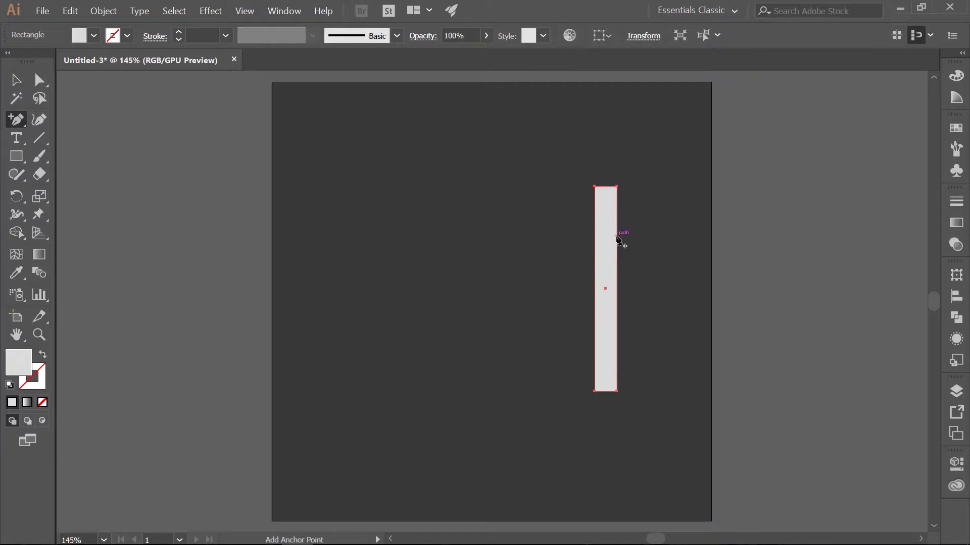
{"action": "left_click", "coordinate": [606, 187]}
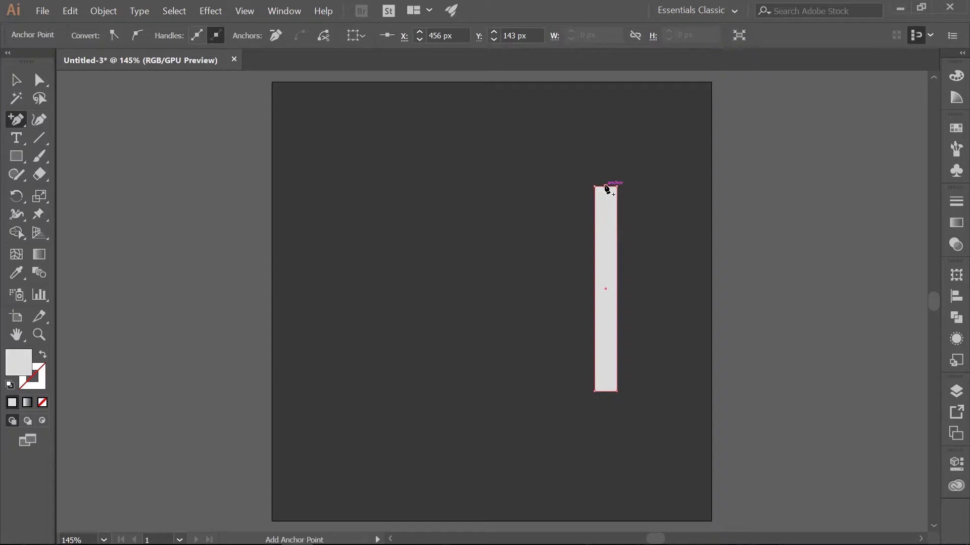
{"action": "key", "text": "a"}
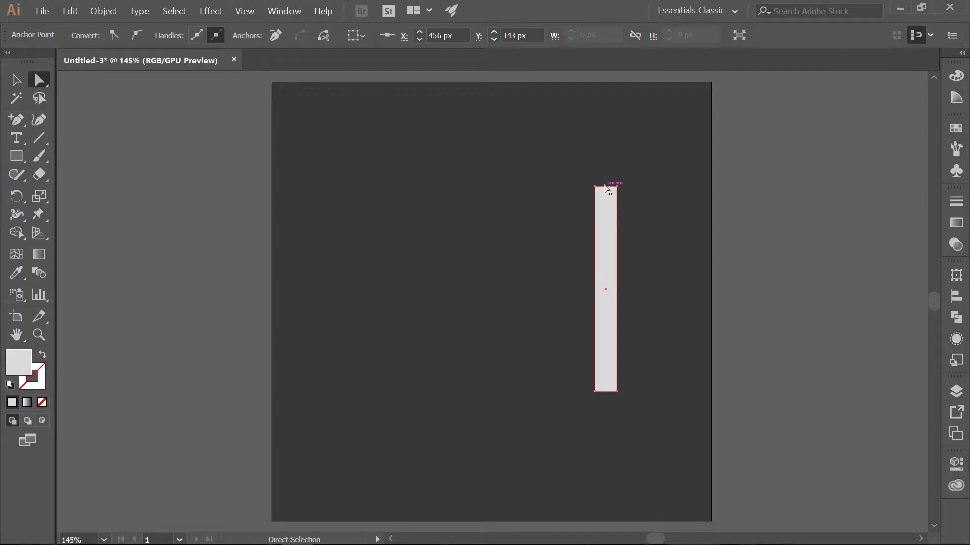
{"action": "left_click", "coordinate": [607, 188]}
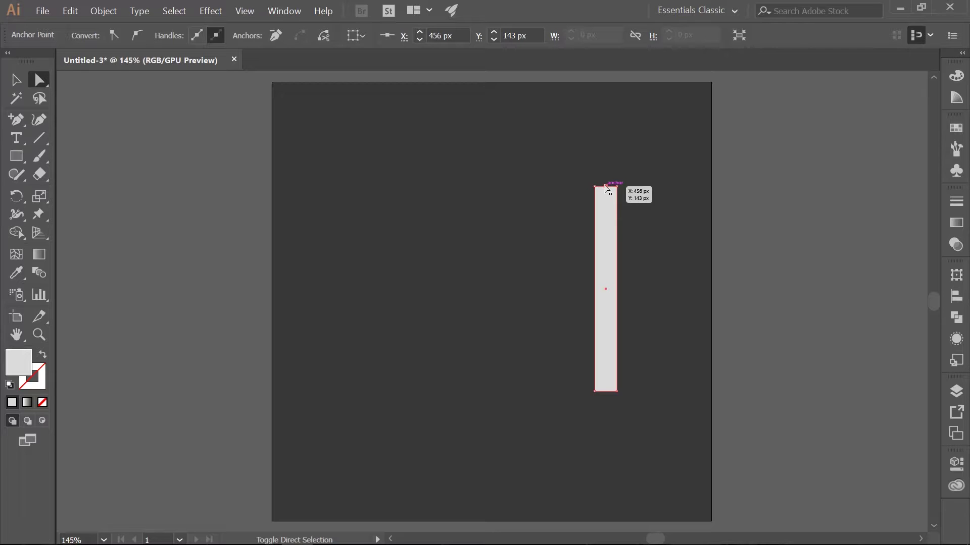
{"action": "key", "text": "shift+Up"}
{"action": "key", "text": "shift+Up"}
{"action": "key", "text": "shift+Up"}
{"action": "key", "text": "shift+Up"}
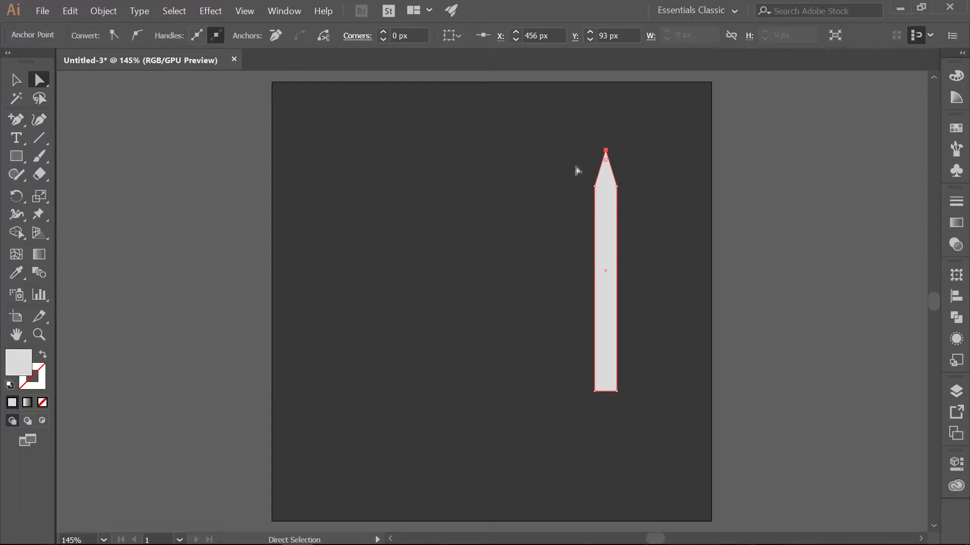
Step: Offset the blade's path by -7 px with miter joins and a miter limit of 4
{"action": "left_click", "coordinate": [104, 11]}
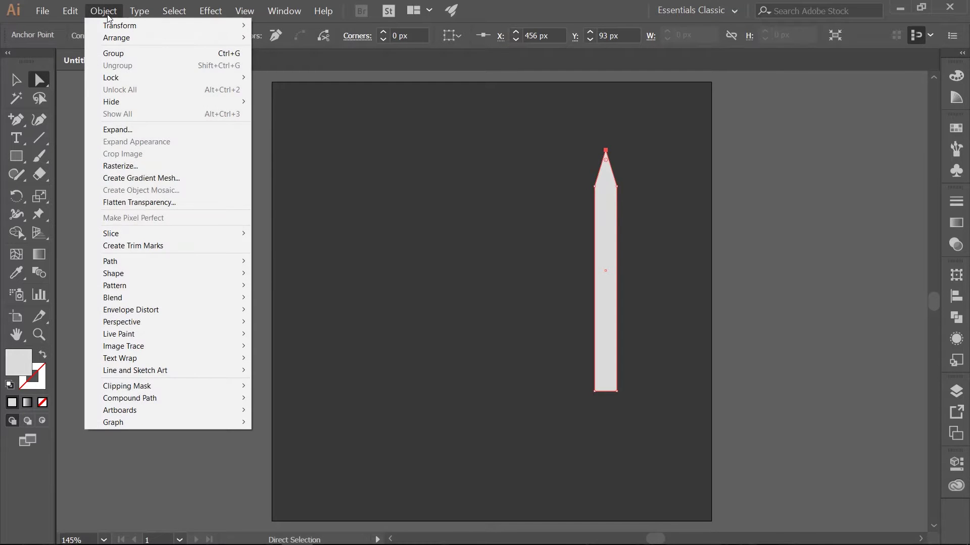
{"action": "mouse_move", "coordinate": [163, 262]}
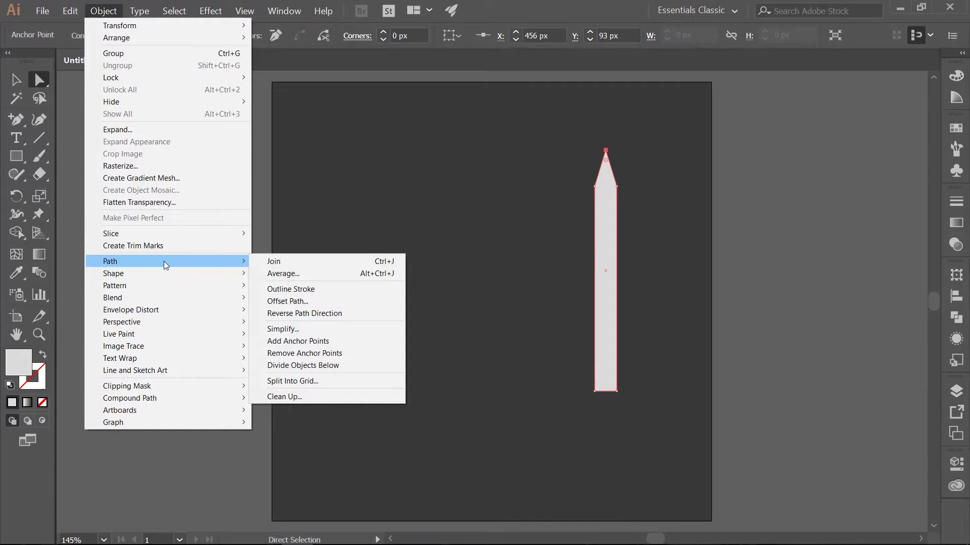
{"action": "left_click", "coordinate": [297, 301]}
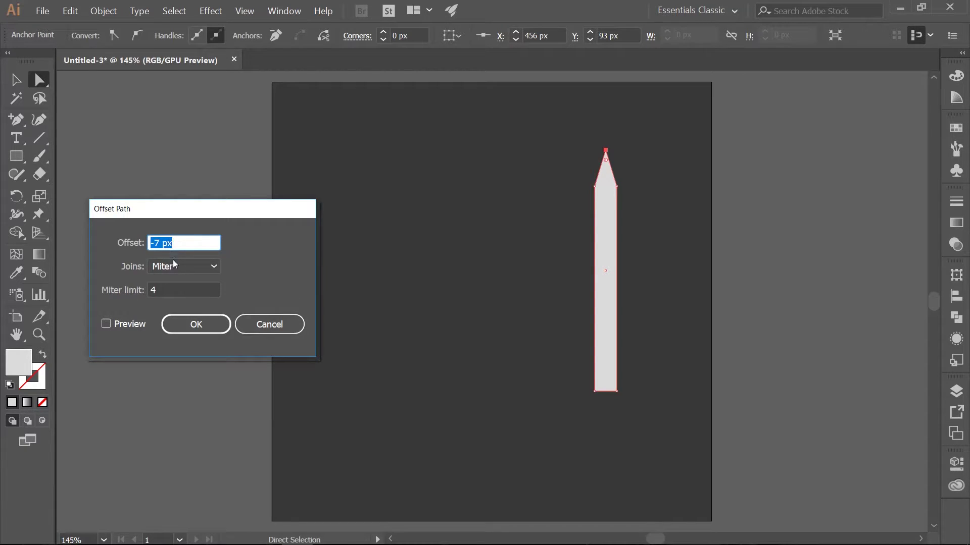
{"action": "left_click", "coordinate": [188, 326]}
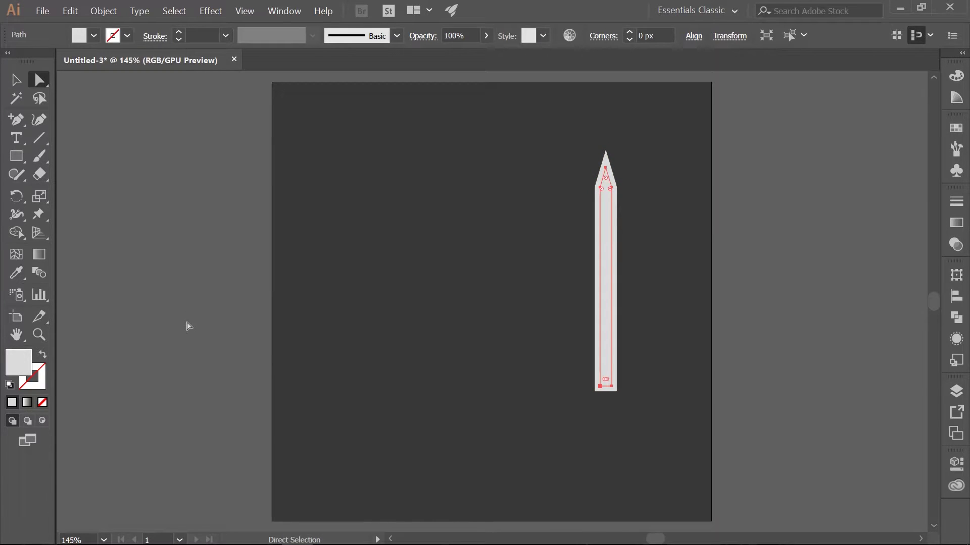
Step: Fill the inner offset shape with #efefef and nudge it slightly to the right inside the blade
{"action": "double_click", "coordinate": [17, 364]}
{"action": "type", "text": "efefef"}
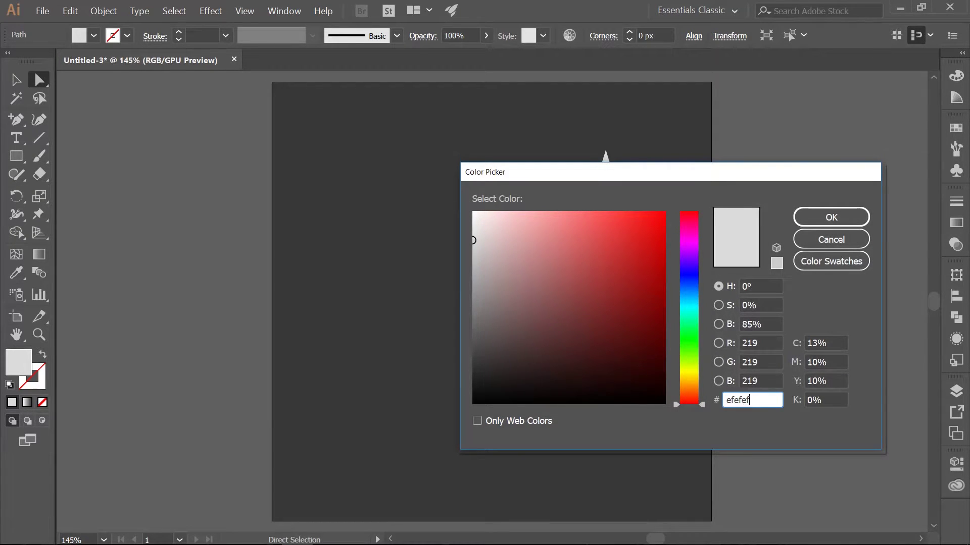
{"action": "key", "text": "Return"}
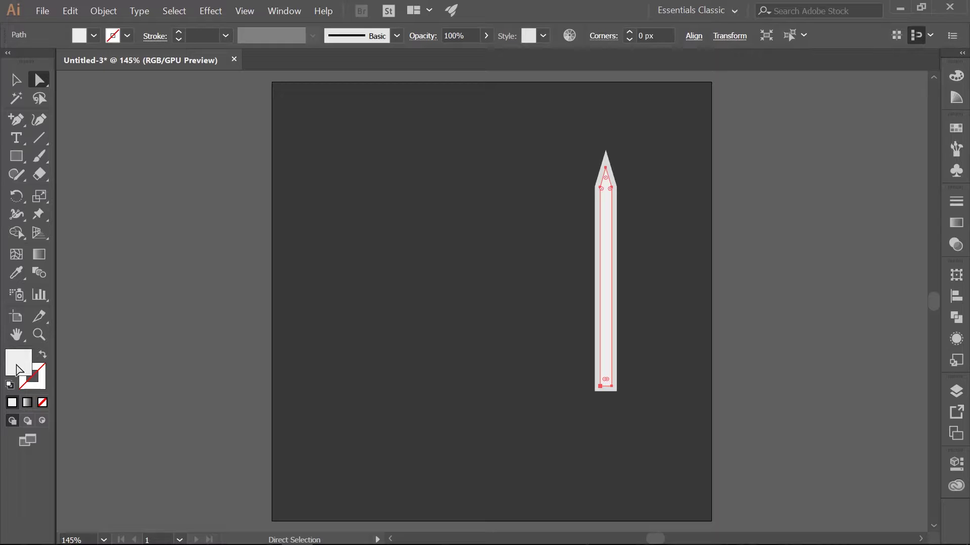
{"action": "key", "text": "Right"}
{"action": "key", "text": "Right"}
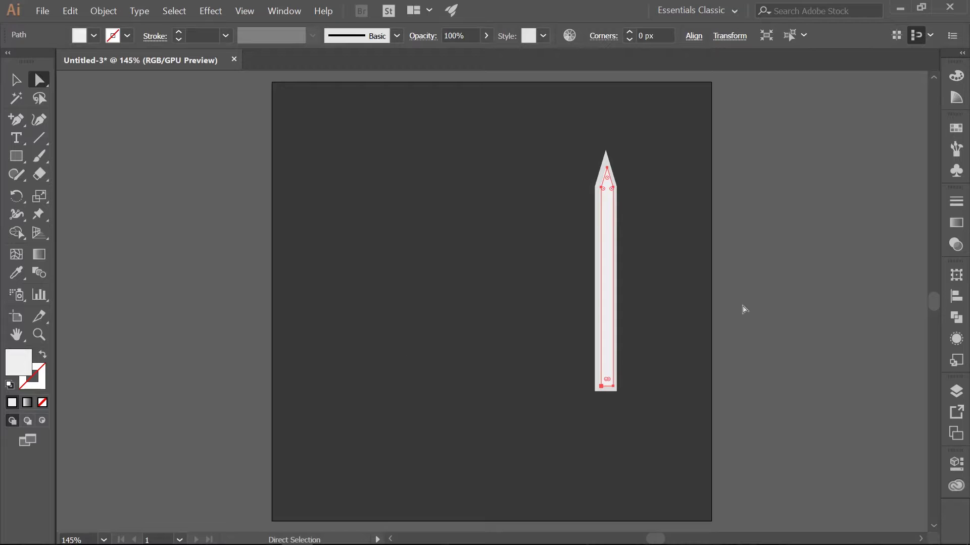
Step: Set the blending mode of the inner blade shape to Multiply
{"action": "left_click", "coordinate": [956, 245]}
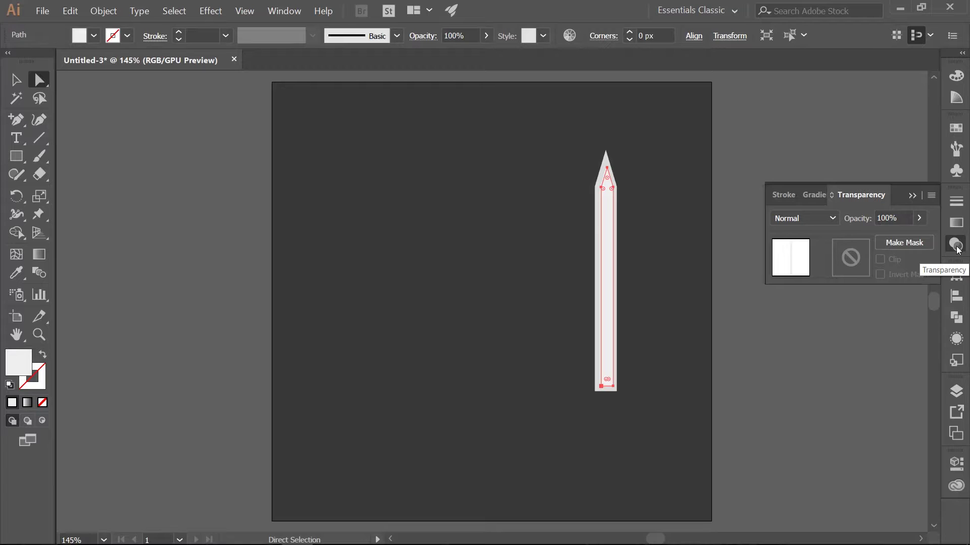
{"action": "left_click", "coordinate": [836, 219]}
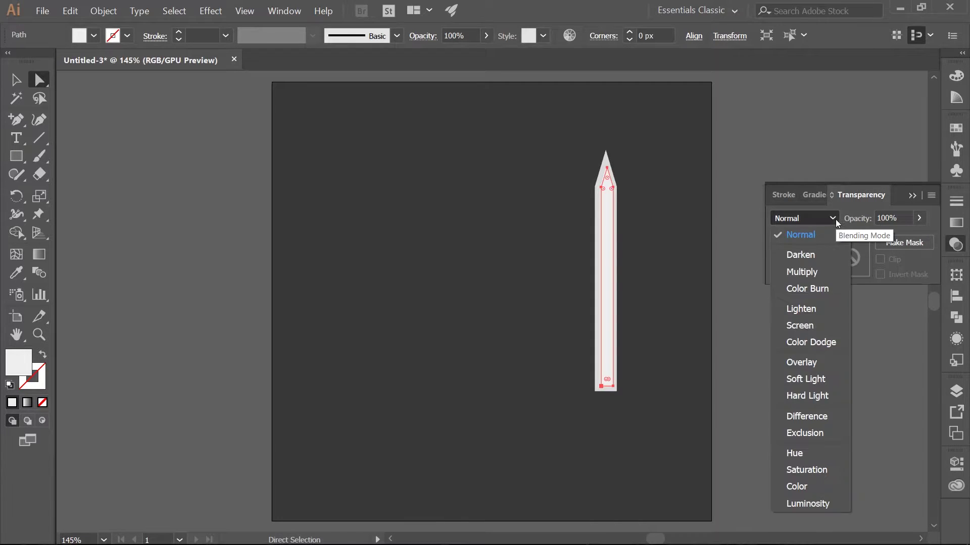
{"action": "left_click", "coordinate": [815, 271]}
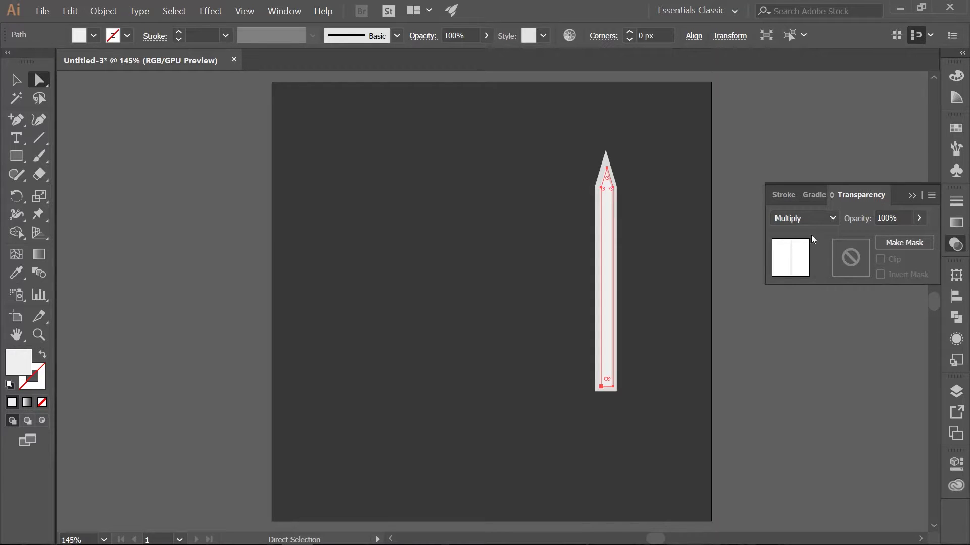
{"action": "left_click", "coordinate": [913, 196]}
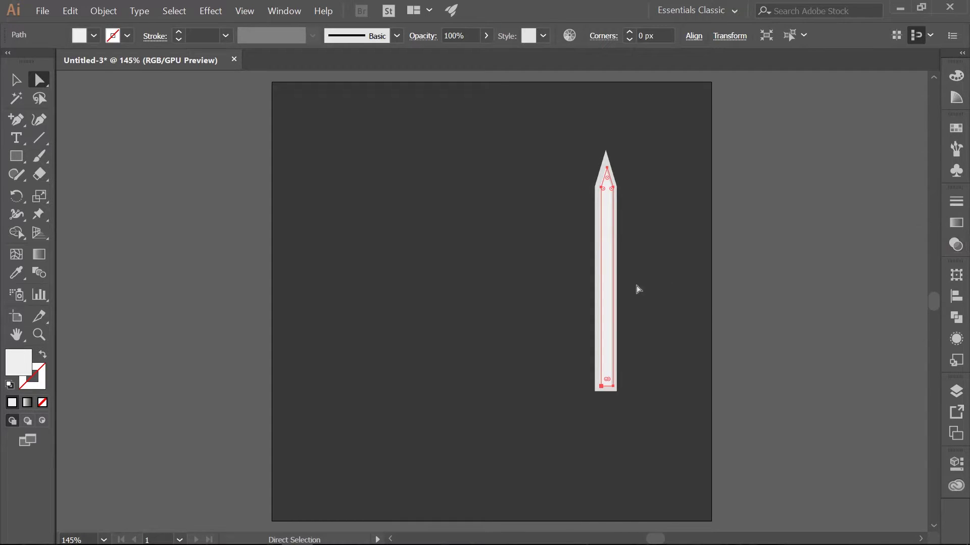
Step: Duplicate the inner blade shape behind itself and nudge the copy slightly to the left
{"action": "left_click", "coordinate": [104, 539]}
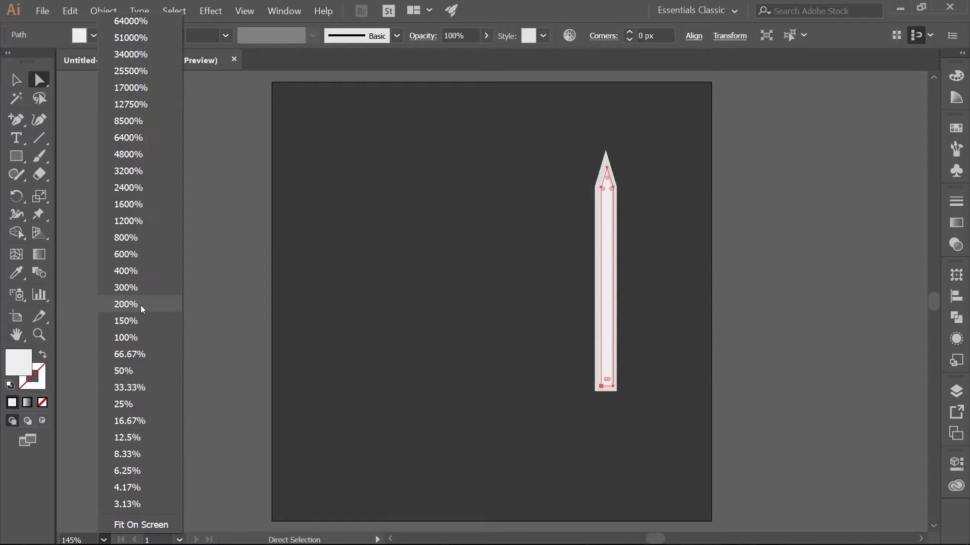
{"action": "left_click", "coordinate": [125, 305]}
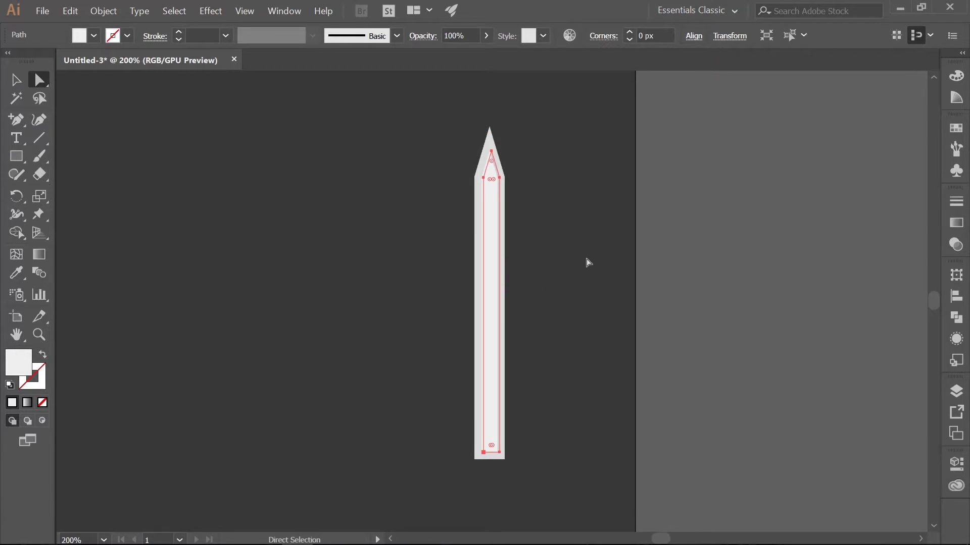
{"action": "left_click", "coordinate": [566, 207]}
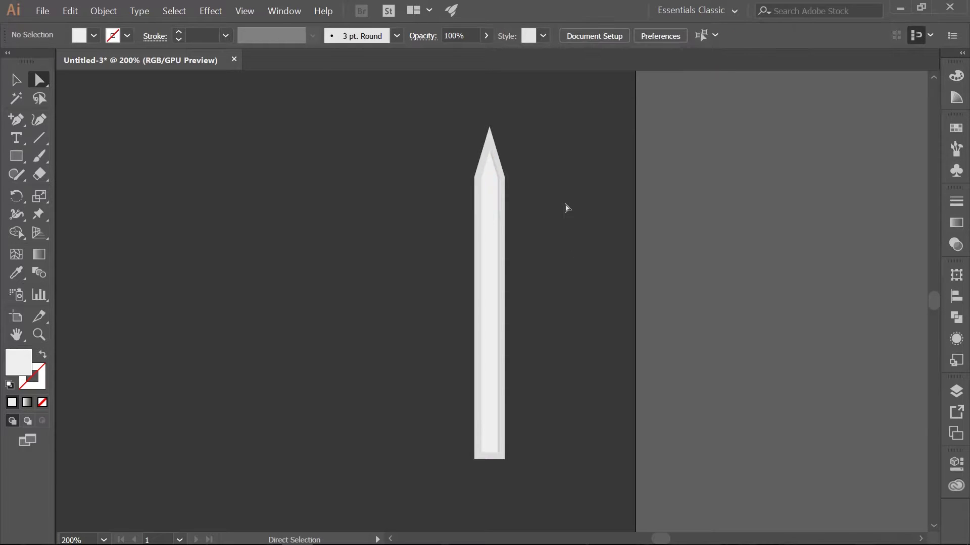
{"action": "left_click", "coordinate": [489, 201]}
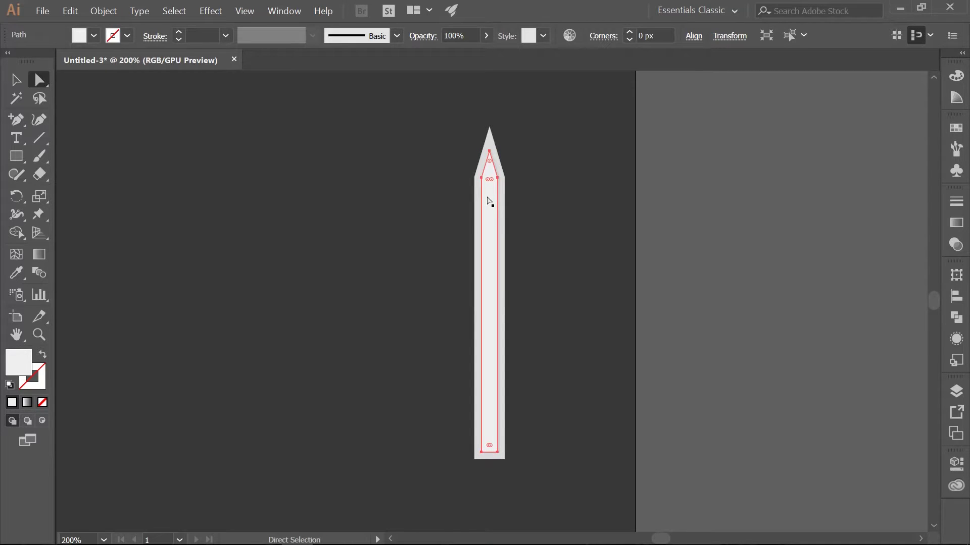
{"action": "key", "text": "Left"}
{"action": "key", "text": "Left"}
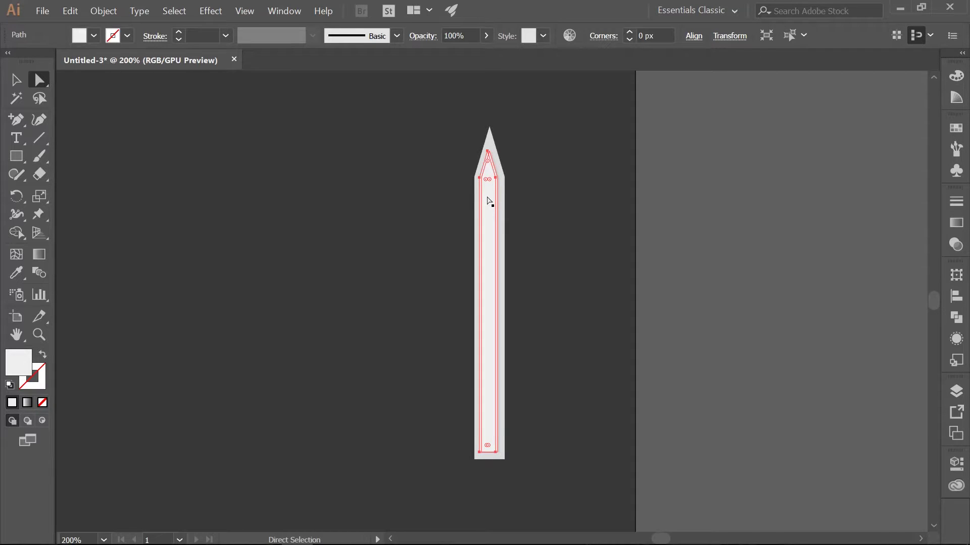
Step: Give the left-shifted copy a lightening blending mode to form a highlight along the inner blade's left side
{"action": "left_click", "coordinate": [954, 244]}
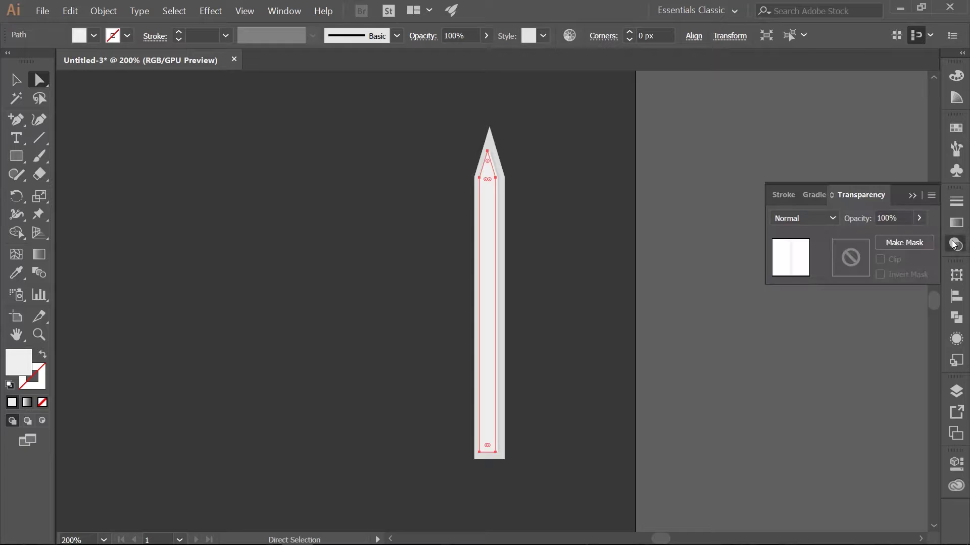
{"action": "left_click", "coordinate": [831, 218]}
{"action": "left_click", "coordinate": [812, 326]}
{"action": "left_click", "coordinate": [912, 197]}
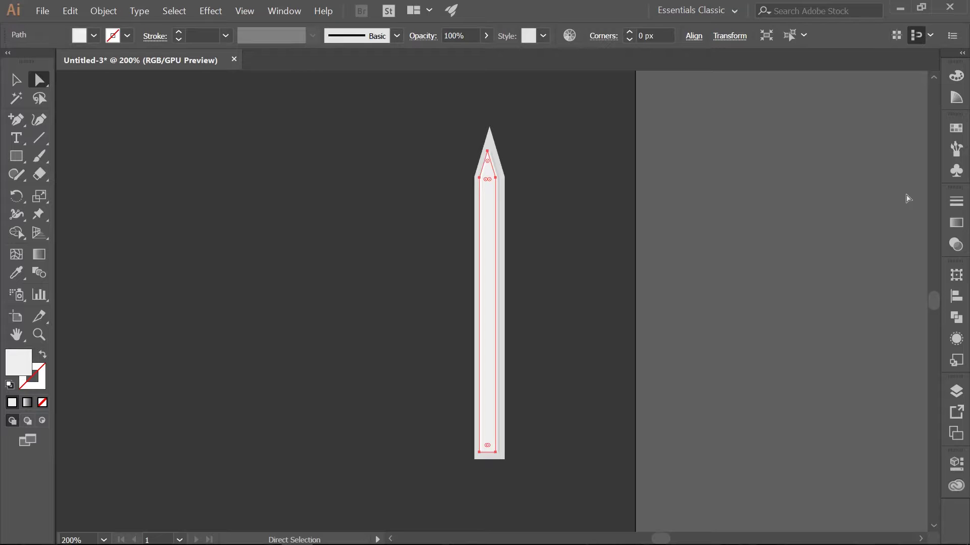
{"action": "left_click", "coordinate": [908, 198]}
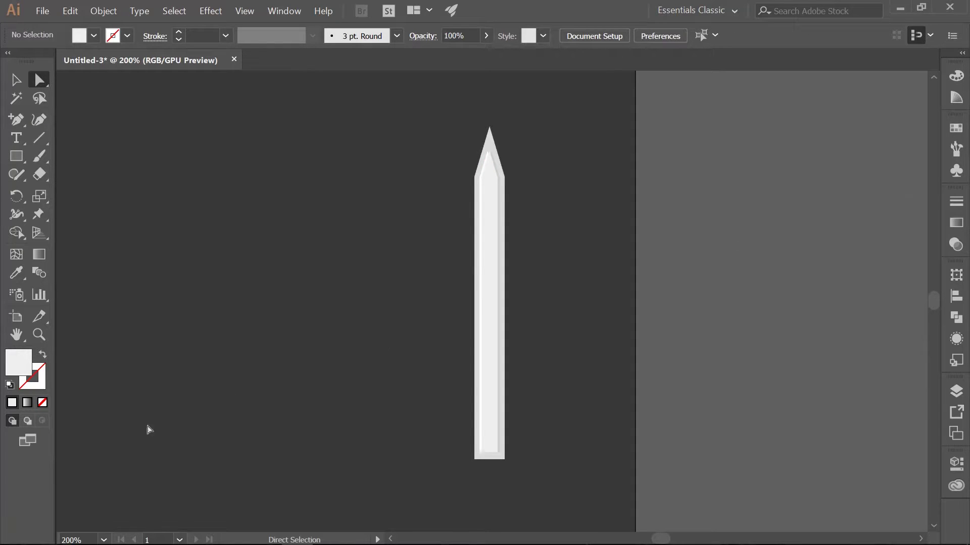
Step: Lasso the tip anchor points of the three inner blade shapes and align them to their horizontal center
{"action": "left_click", "coordinate": [104, 540]}
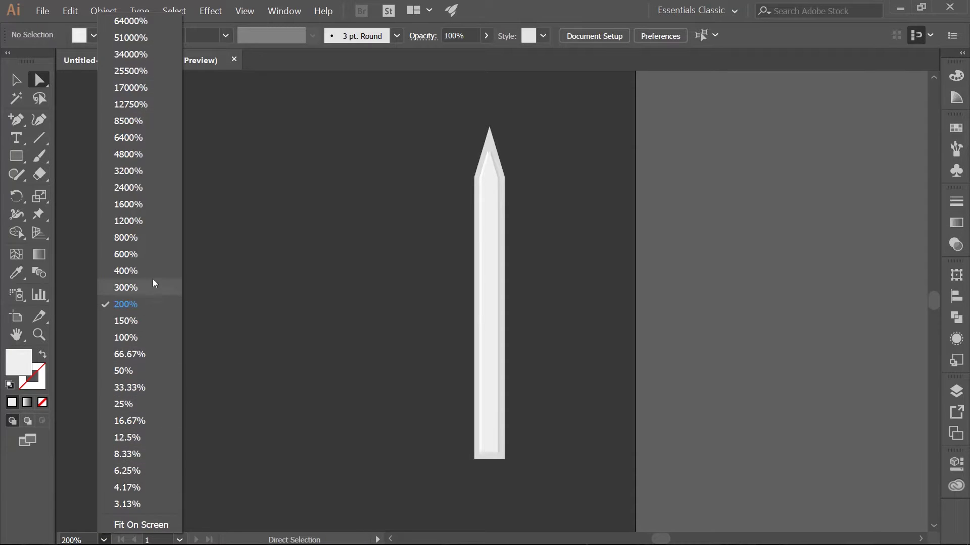
{"action": "left_click", "coordinate": [139, 271]}
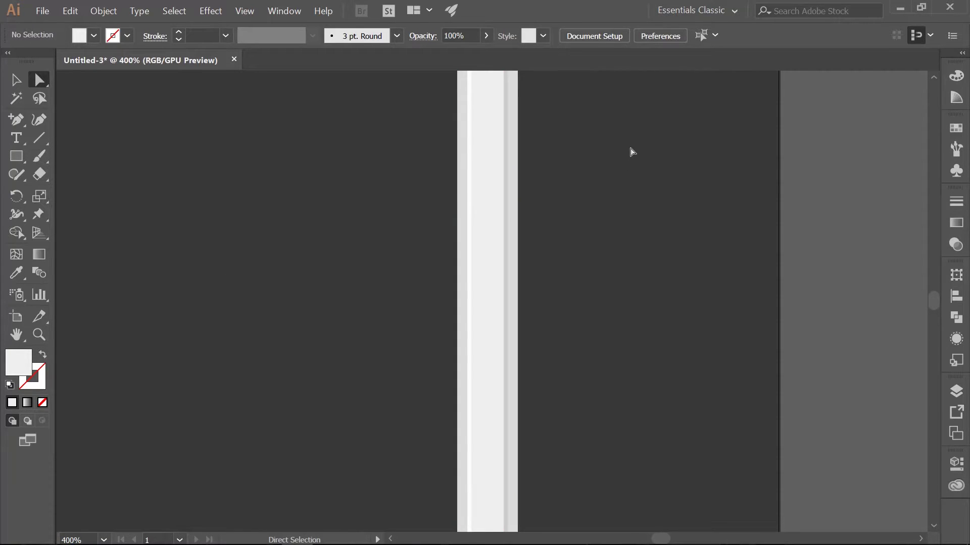
{"action": "mouse_move", "coordinate": [606, 114]}
{"action": "left_mouse_down"}
{"action": "mouse_move", "coordinate": [630, 255]}
{"action": "mouse_move", "coordinate": [624, 364]}
{"action": "left_mouse_up"}
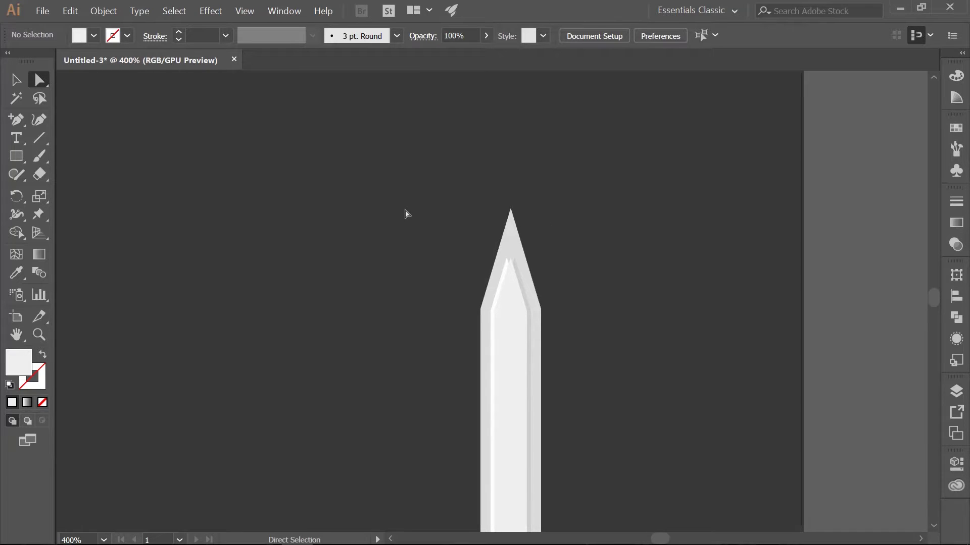
{"action": "key", "text": "q"}
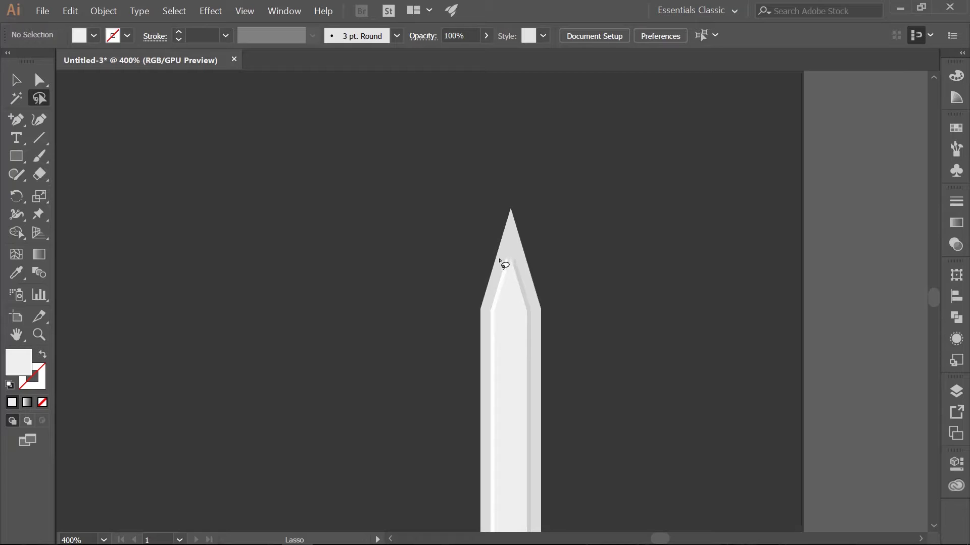
{"action": "mouse_move", "coordinate": [505, 254]}
{"action": "left_mouse_down"}
{"action": "mouse_move", "coordinate": [503, 265]}
{"action": "mouse_move", "coordinate": [520, 262]}
{"action": "mouse_move", "coordinate": [505, 257]}
{"action": "left_mouse_up"}
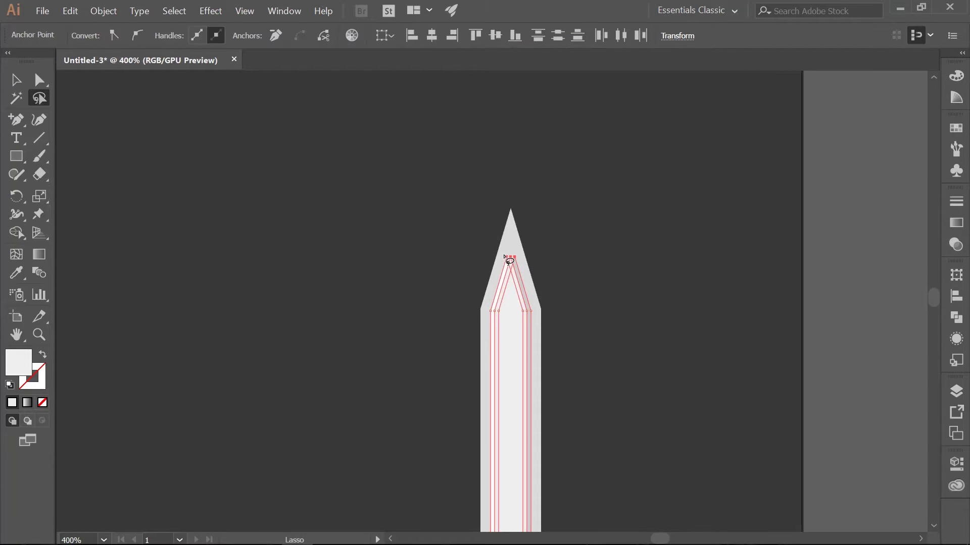
{"action": "left_click", "coordinate": [393, 38]}
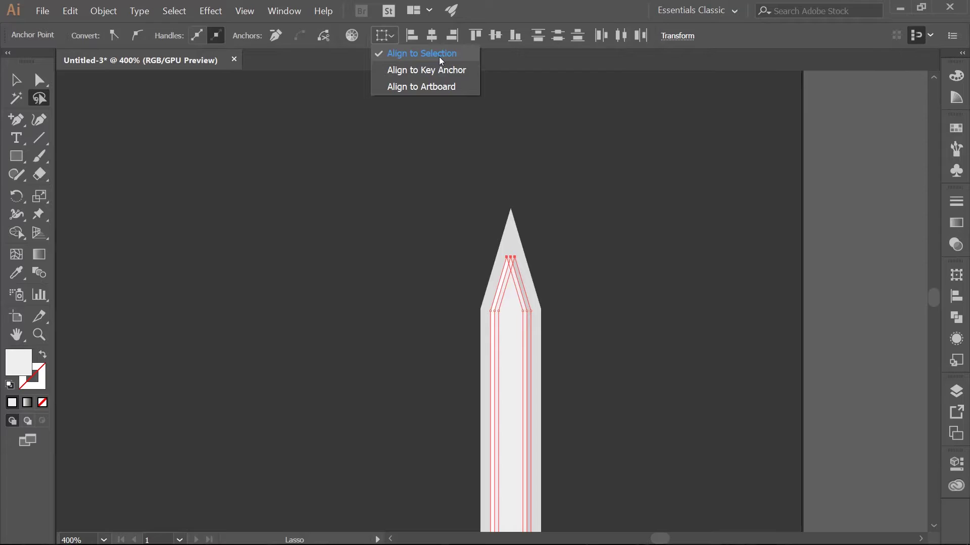
{"action": "left_click", "coordinate": [527, 14]}
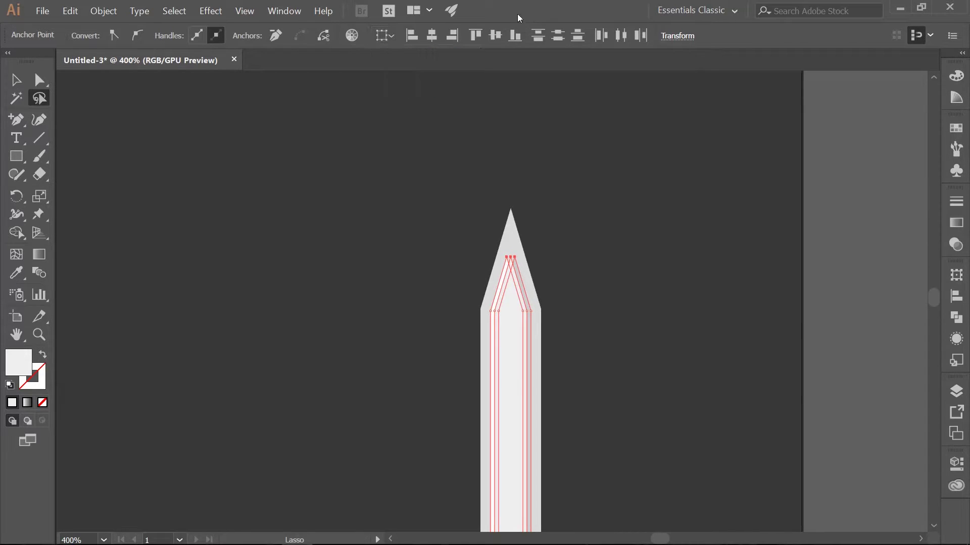
{"action": "left_click", "coordinate": [433, 45]}
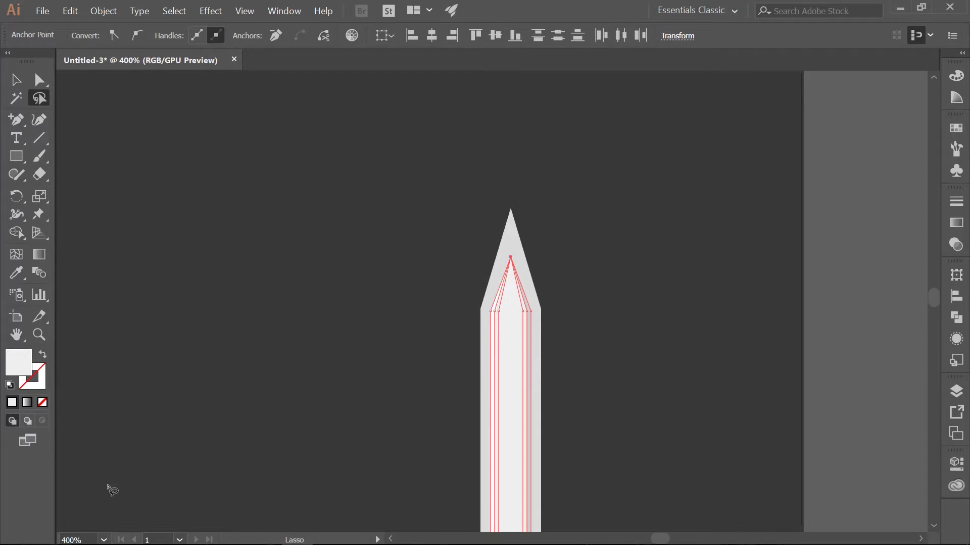
Step: Draw a vertical line segment down the middle of the inner blade, from just below its tip to just above its base
{"action": "left_click", "coordinate": [103, 539]}
{"action": "left_click", "coordinate": [136, 305]}
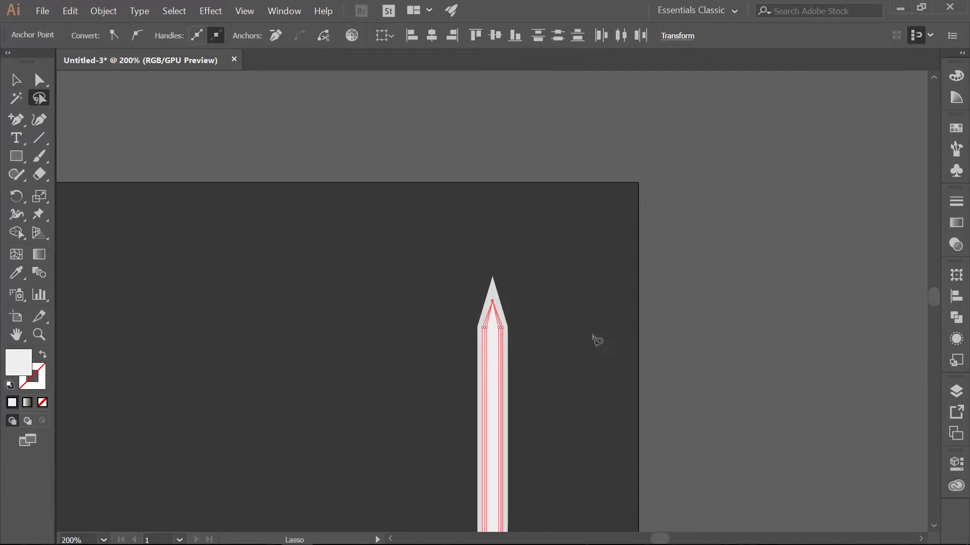
{"action": "left_click_drag", "start_coordinate": [572, 368], "coordinate": [580, 240]}
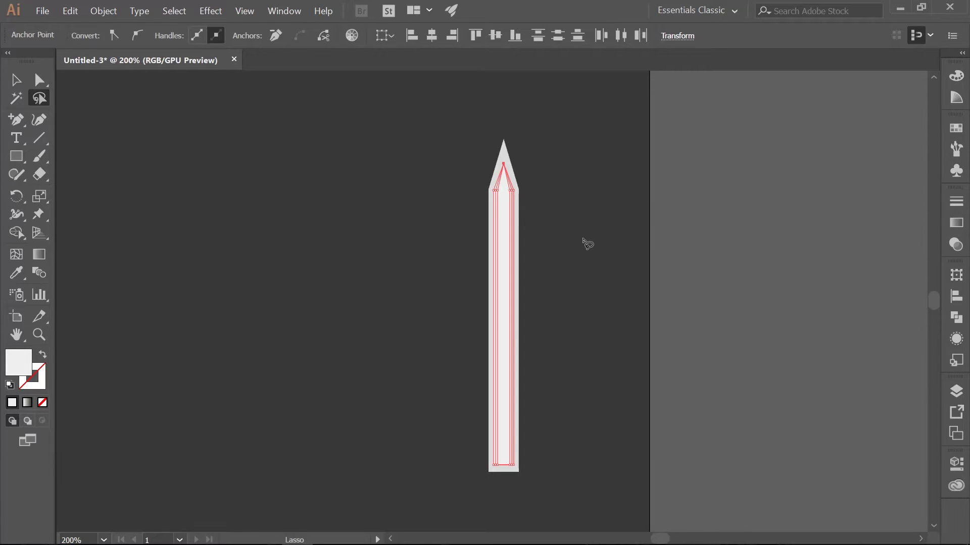
{"action": "key", "text": "backslash"}
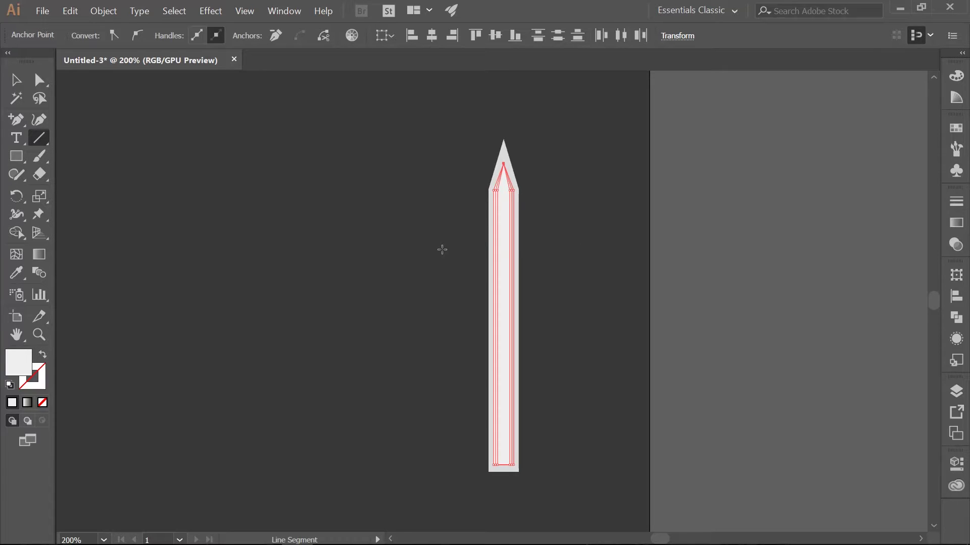
{"action": "left_click_drag", "start_coordinate": [503, 314], "coordinate": [503, 177]}
{"action": "left_click_drag", "start_coordinate": [504, 177], "coordinate": [511, 459]}
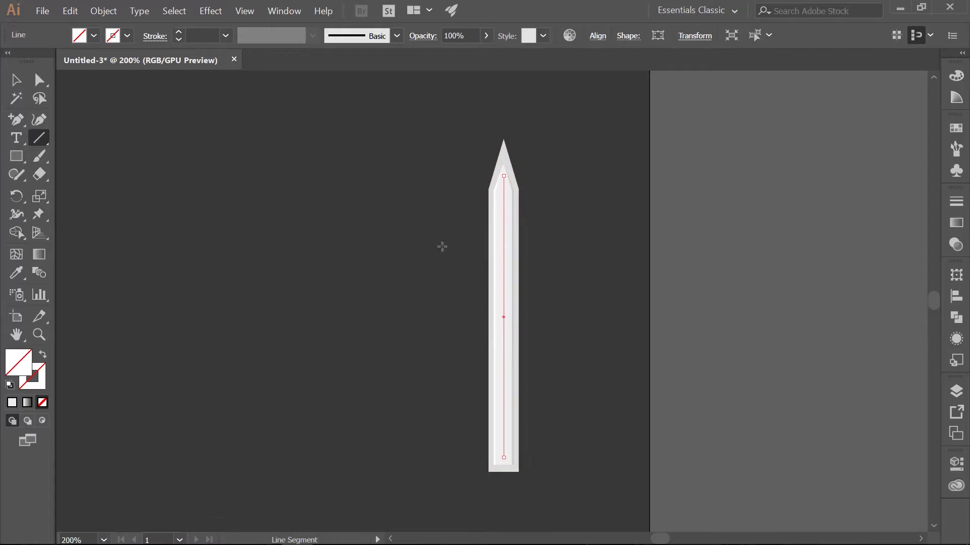
Step: Give the center line a white stroke and the straight width profile with pointed ends, keeping its weight at 1 pt
{"action": "left_click", "coordinate": [128, 36]}
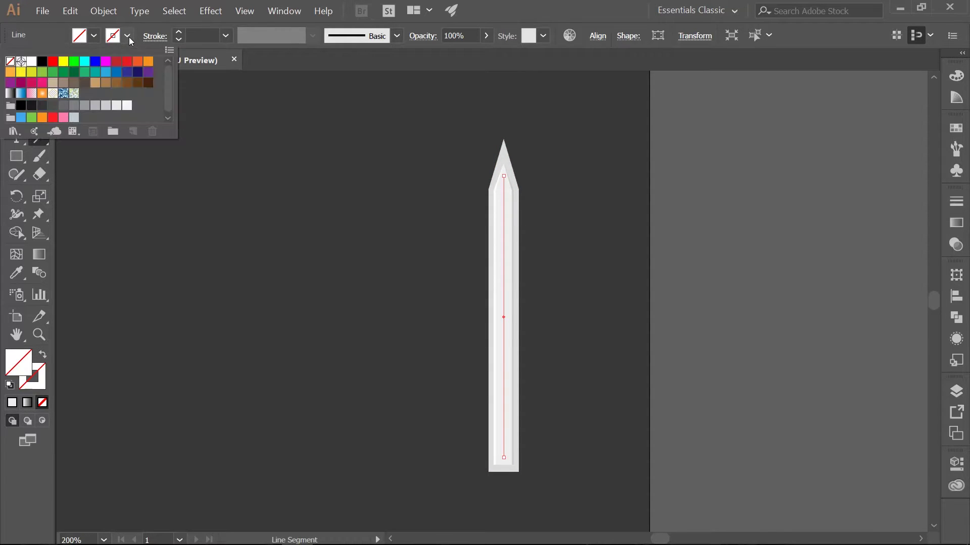
{"action": "left_click", "coordinate": [31, 61]}
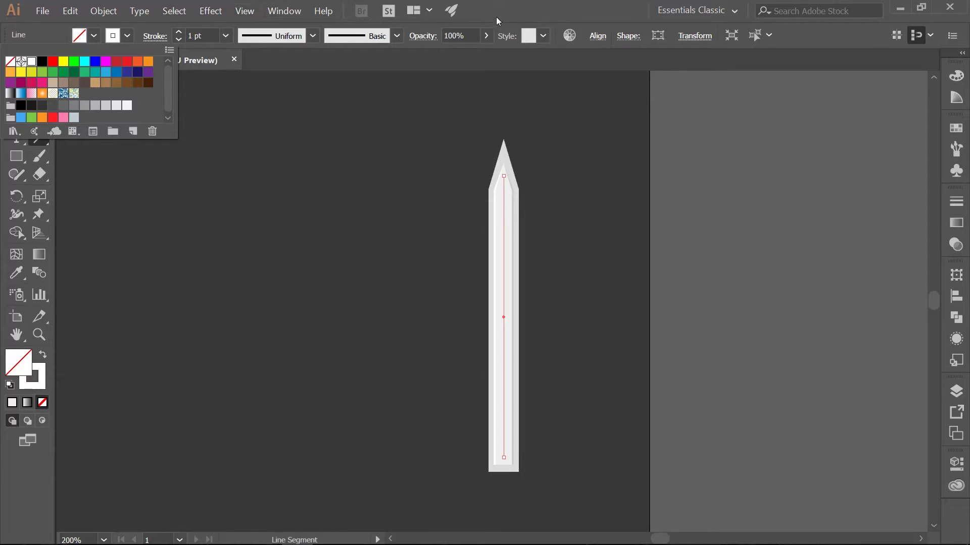
{"action": "key", "text": "Escape"}
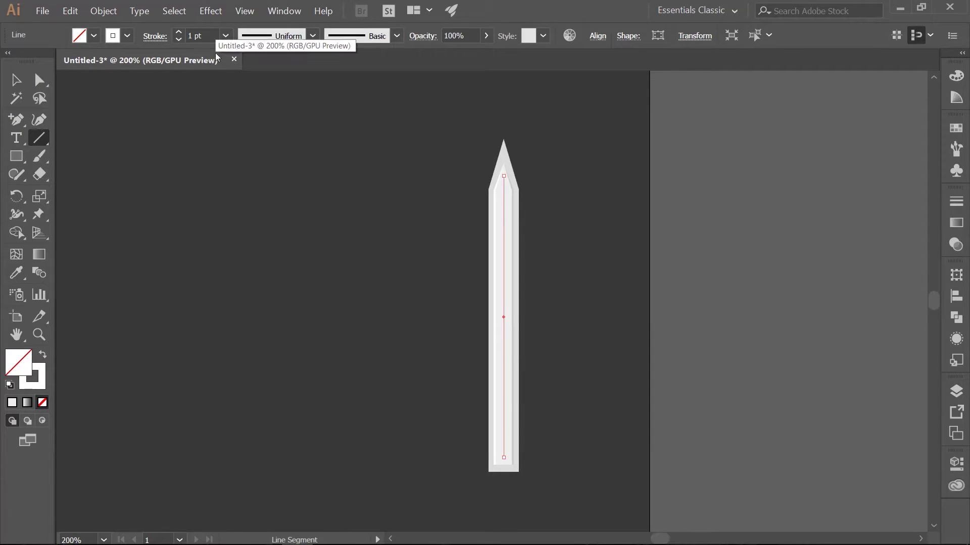
{"action": "left_click", "coordinate": [156, 37]}
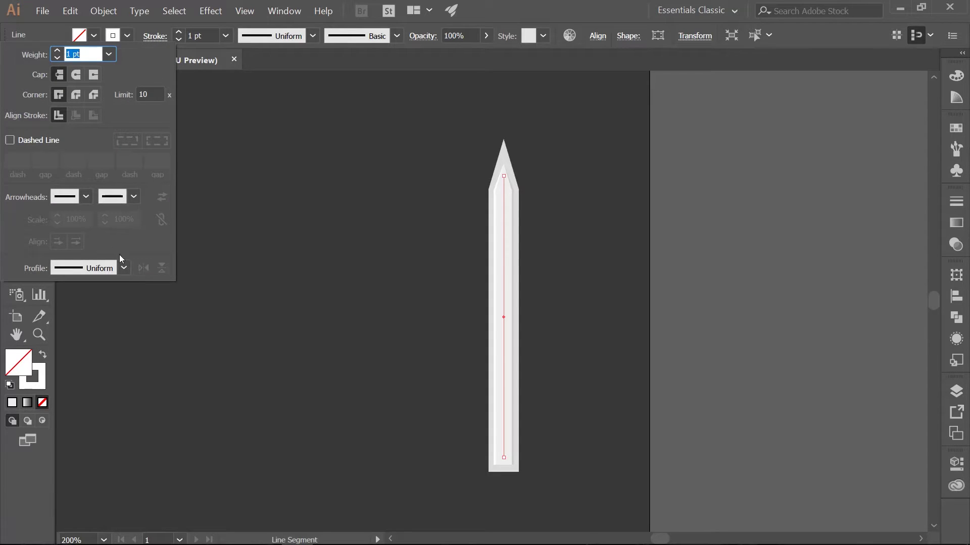
{"action": "left_click", "coordinate": [124, 269]}
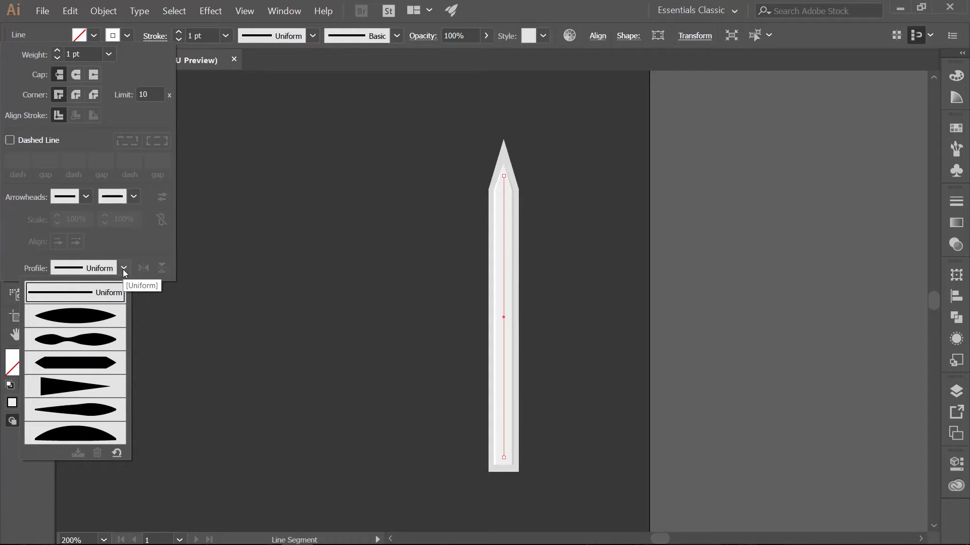
{"action": "left_click", "coordinate": [102, 362]}
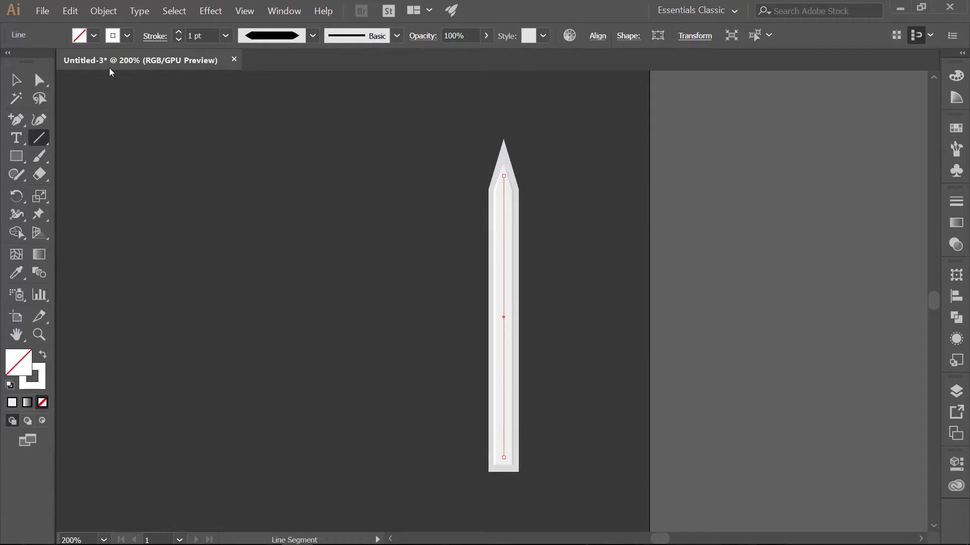
{"action": "left_click", "coordinate": [16, 79]}
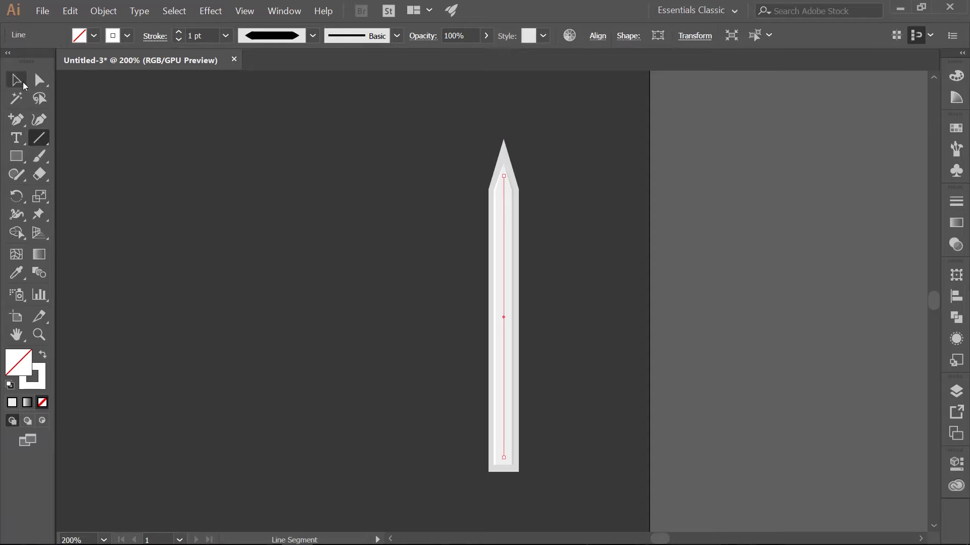
{"action": "left_click", "coordinate": [598, 188]}
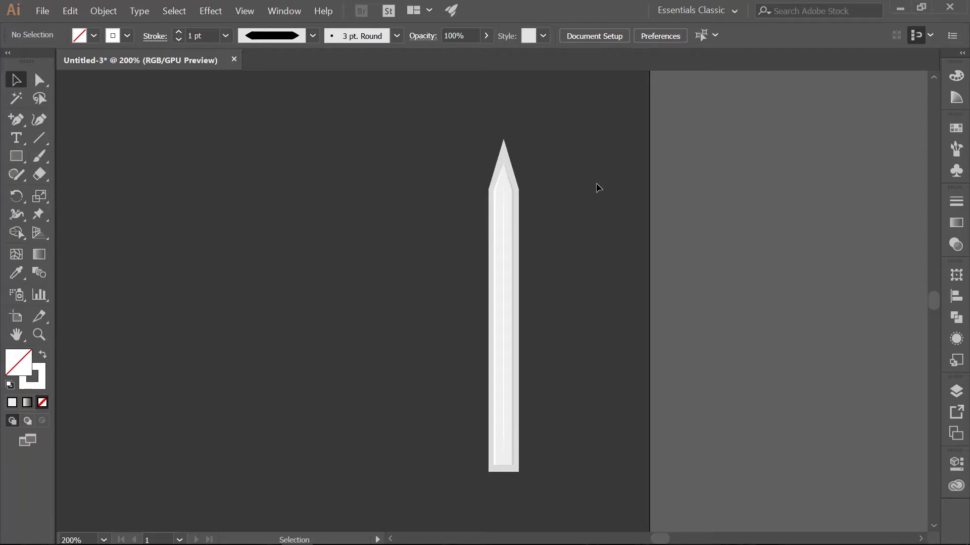
Step: Lock the blade layer and add a new layer named hilt above it
{"action": "left_click", "coordinate": [956, 391]}
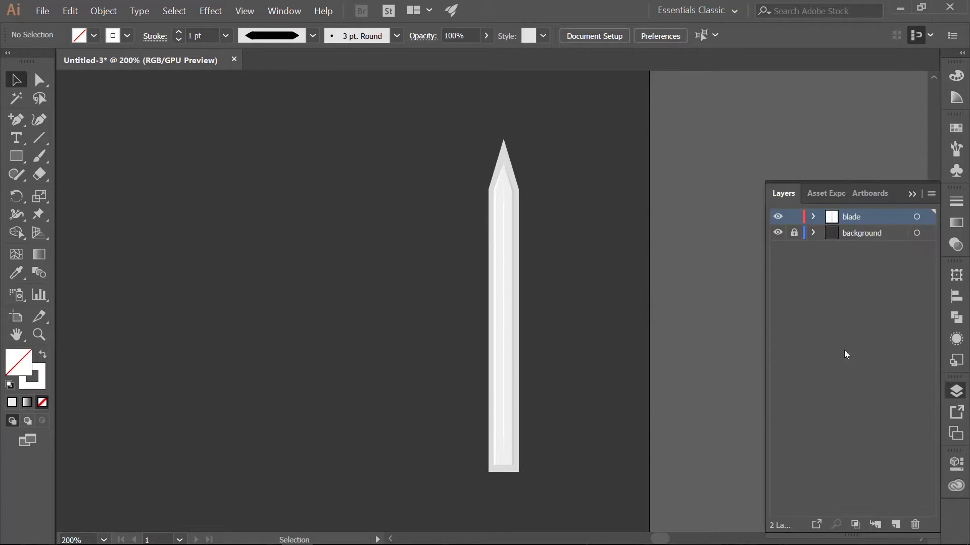
{"action": "left_click", "coordinate": [794, 218]}
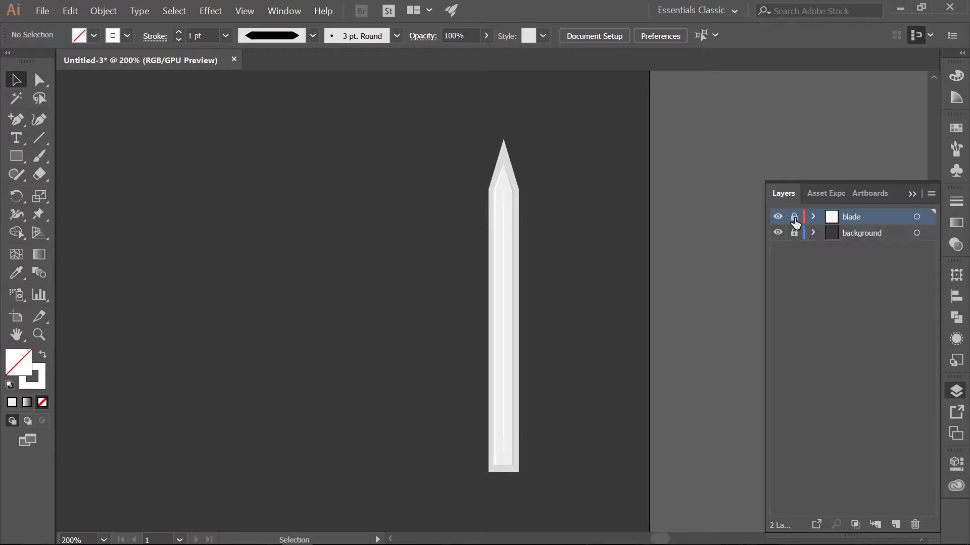
{"action": "left_click", "coordinate": [895, 525]}
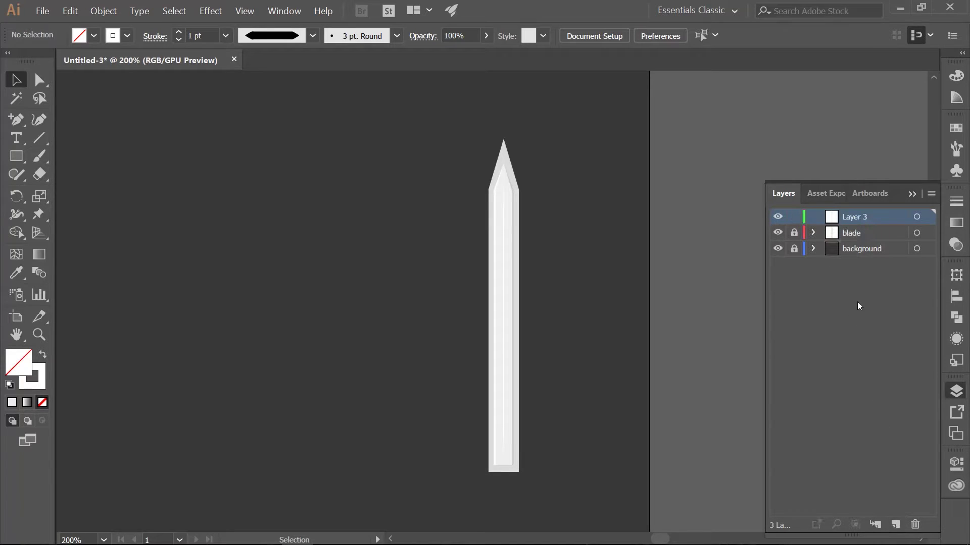
{"action": "double_click", "coordinate": [853, 219]}
{"action": "type", "text": "hilt"}
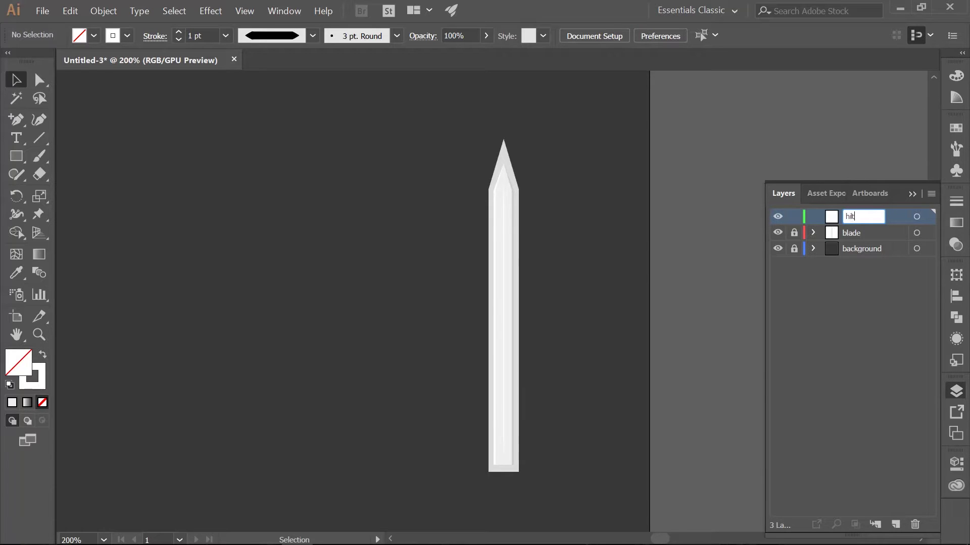
{"action": "key", "text": "Return"}
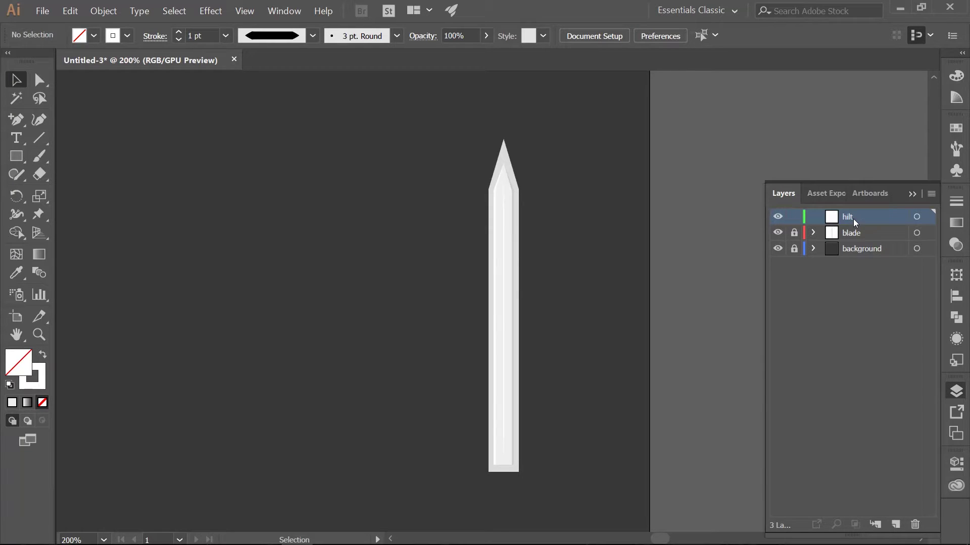
{"action": "left_click", "coordinate": [912, 194]}
{"action": "key", "text": "space"}
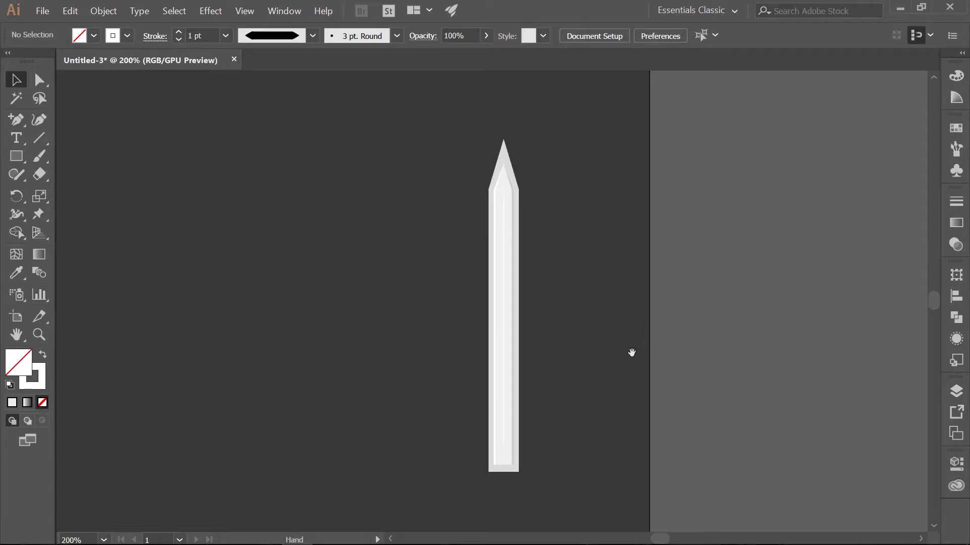
{"action": "left_click_drag", "start_coordinate": [615, 366], "coordinate": [609, 216]}
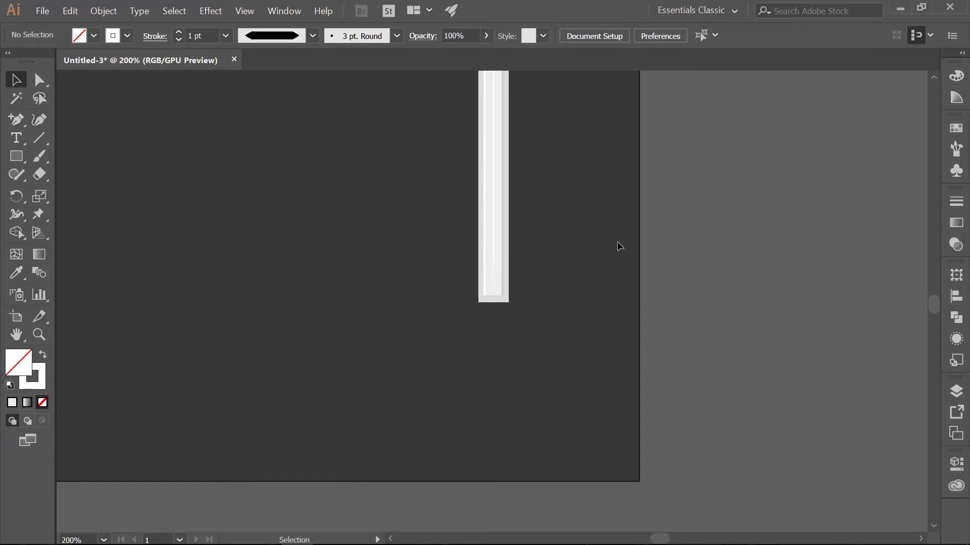
Step: Draw a 90 × 10 px rectangle on the empty artboard area beside the blade's lower part
{"action": "key", "text": "m"}
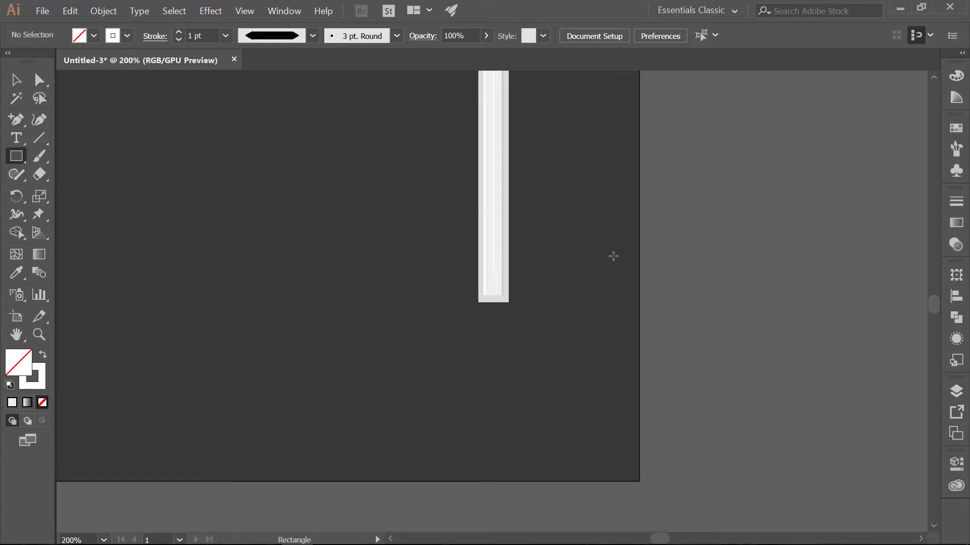
{"action": "left_click", "coordinate": [336, 184]}
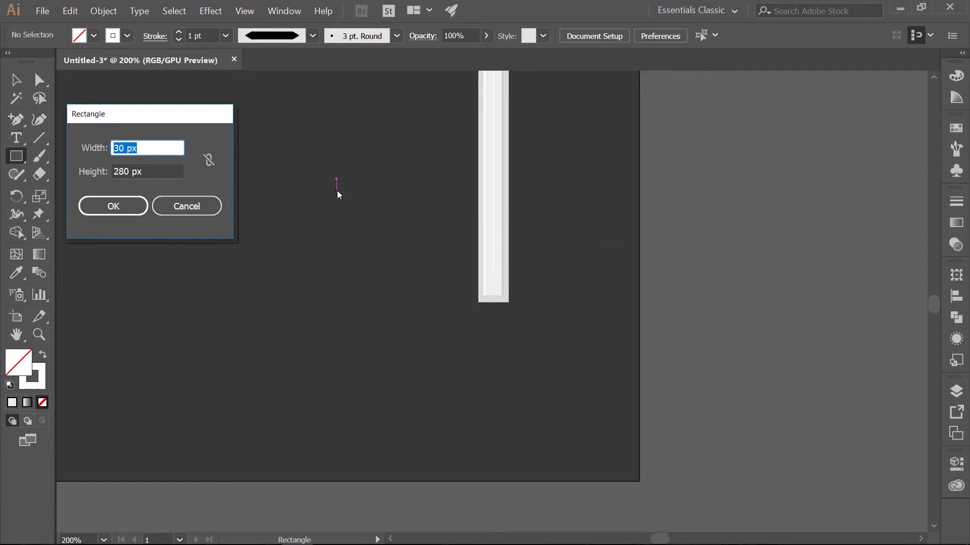
{"action": "type", "text": "90"}
{"action": "key", "text": "Tab"}
{"action": "type", "text": "10"}
{"action": "key", "text": "Return"}
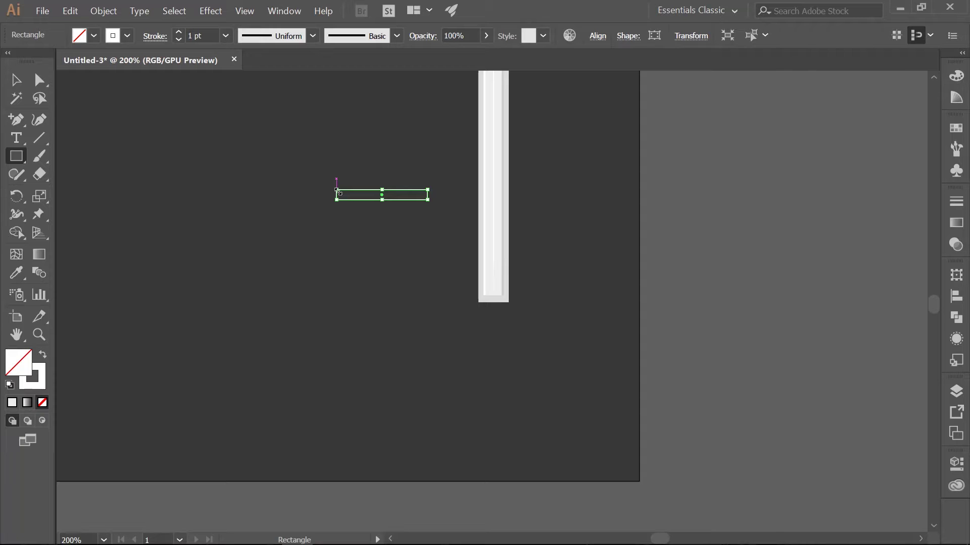
Step: Remove the 90 × 10 px rectangle's stroke and fill it with #657f7d
{"action": "left_click", "coordinate": [40, 384]}
{"action": "left_click", "coordinate": [43, 404]}
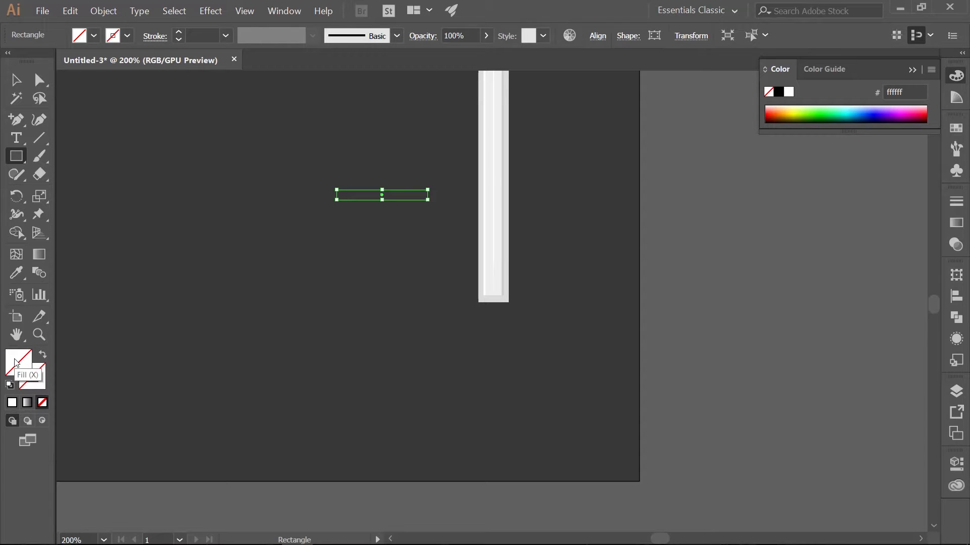
{"action": "double_click", "coordinate": [16, 362]}
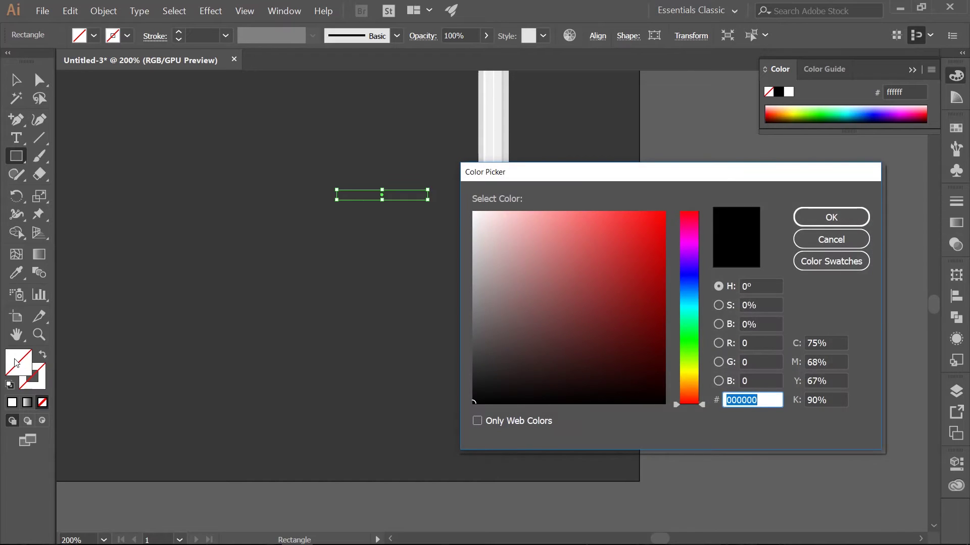
{"action": "type", "text": "657f7d"}
{"action": "key", "text": "Return"}
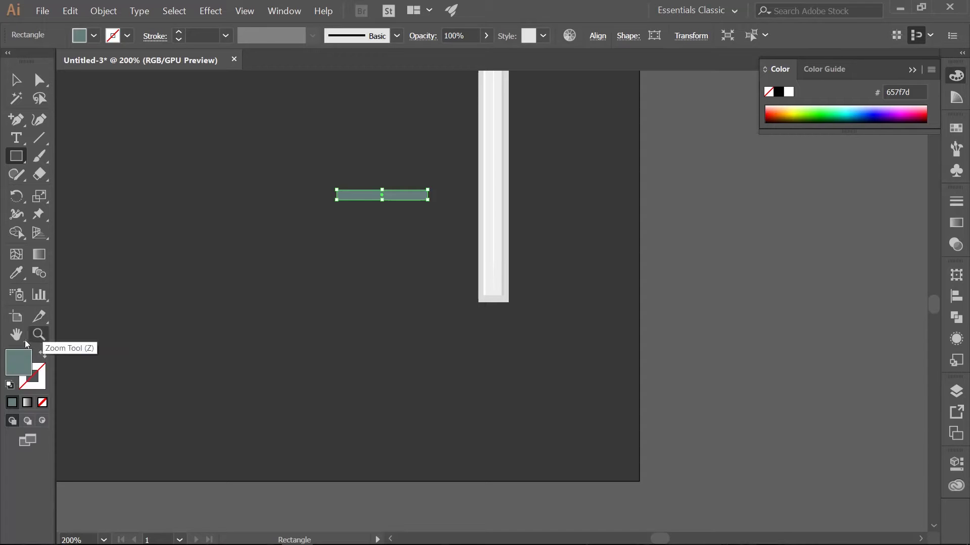
Step: Place a copy of the bar behind it, shifted slightly down, and fill the copy with #526664
{"action": "left_click", "coordinate": [16, 80]}
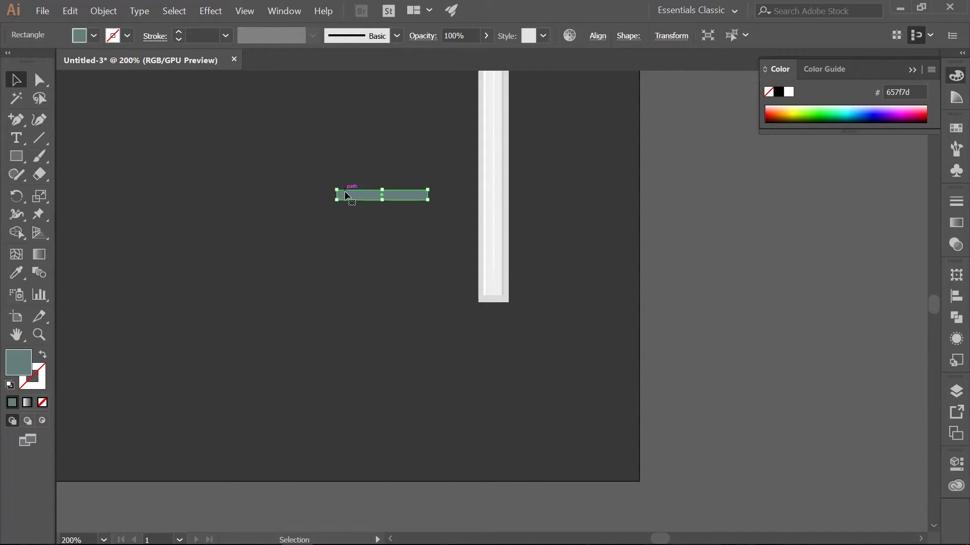
{"action": "key", "text": "ctrl"}
{"action": "left_click_drag", "start_coordinate": [344, 192], "coordinate": [345, 192]}
{"action": "double_click", "coordinate": [20, 367]}
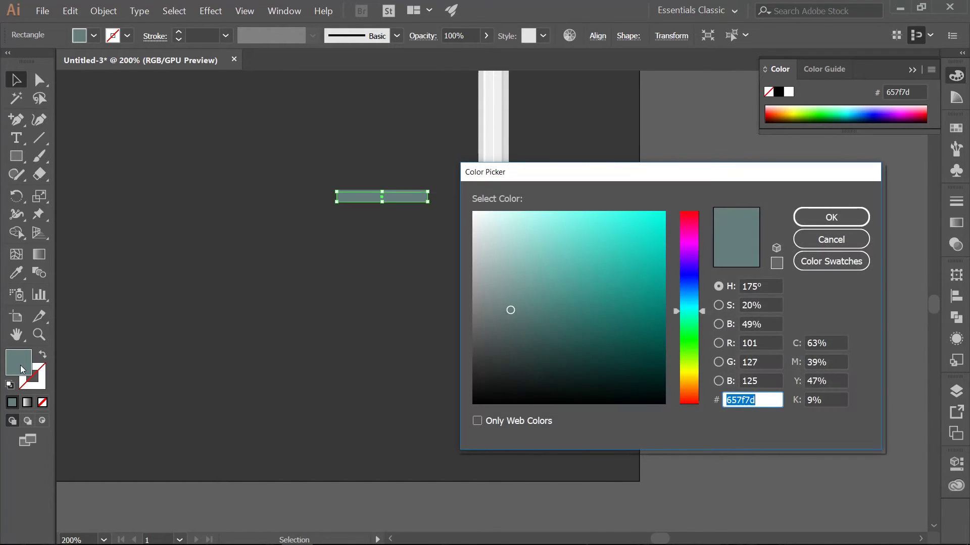
{"action": "type", "text": "526664"}
{"action": "key", "text": "Return"}
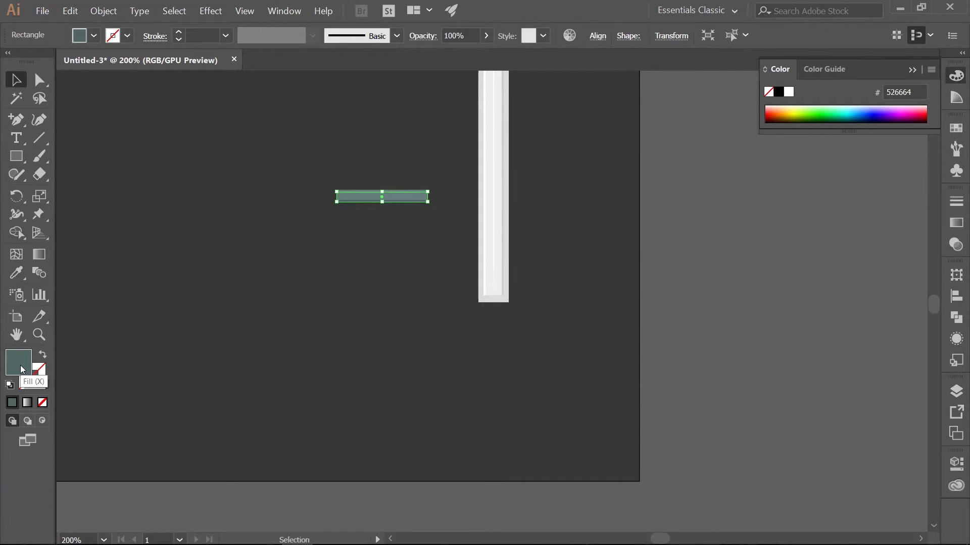
{"action": "left_click", "coordinate": [176, 288]}
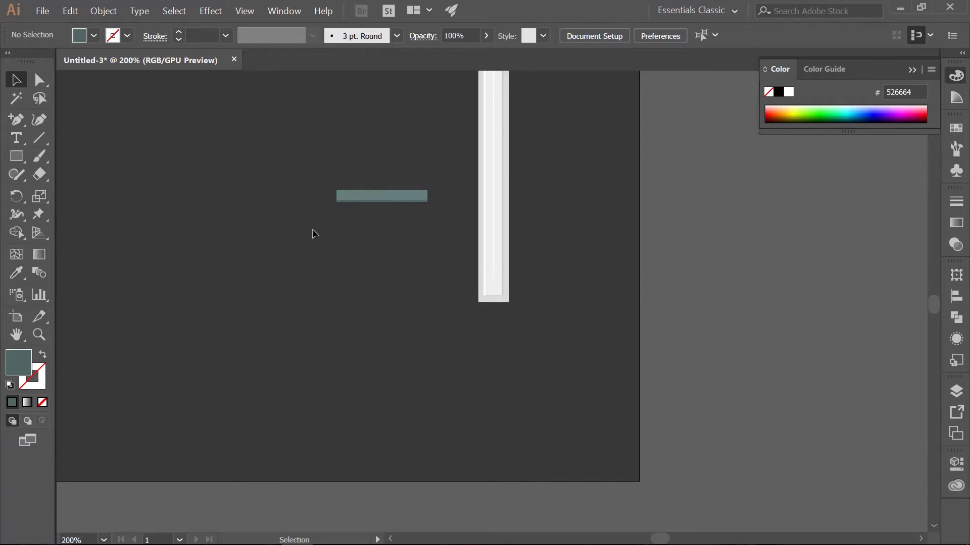
Step: Place another copy behind the original bar, nudge it up two increments, and fill it with #728e8b
{"action": "left_click", "coordinate": [362, 197]}
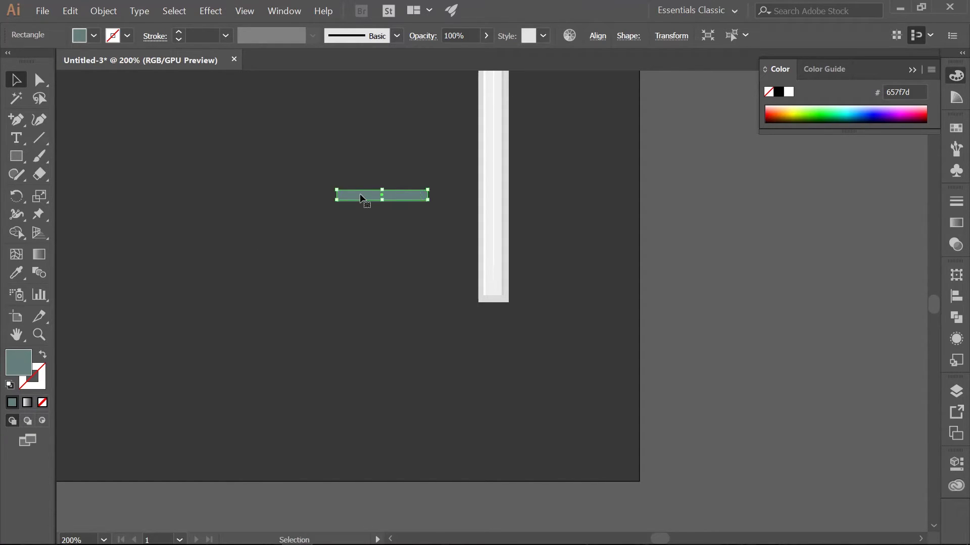
{"action": "key", "text": "ctrl"}
{"action": "key", "text": "Up"}
{"action": "key", "text": "Up"}
{"action": "double_click", "coordinate": [19, 365]}
{"action": "type", "text": "728e8b"}
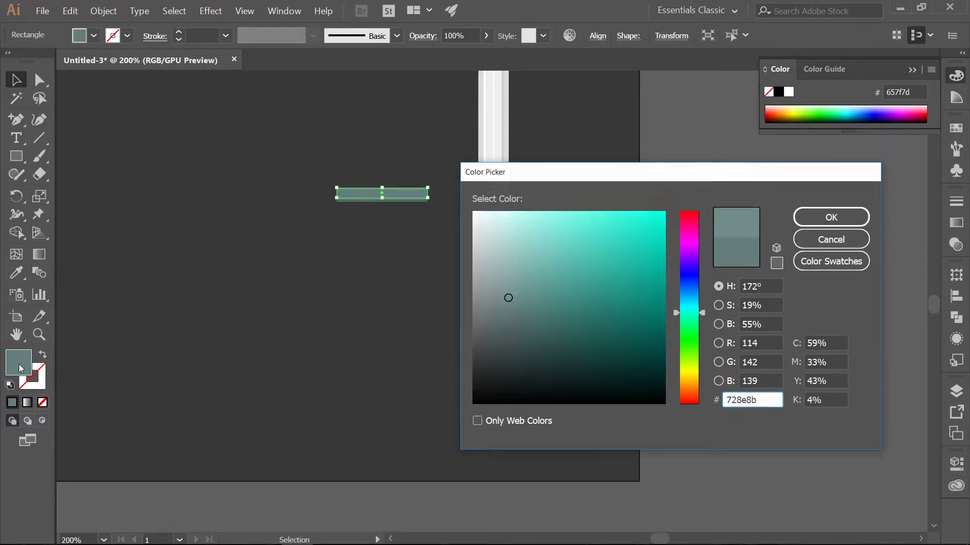
{"action": "key", "text": "Return"}
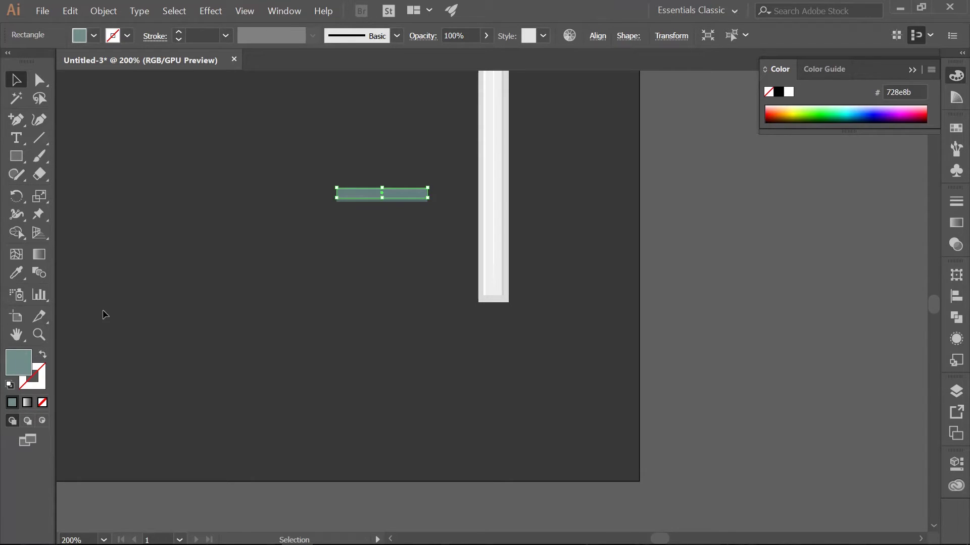
Step: Draw a separate 7 × 23 px rectangle and fill it with #42514f
{"action": "key", "text": "m"}
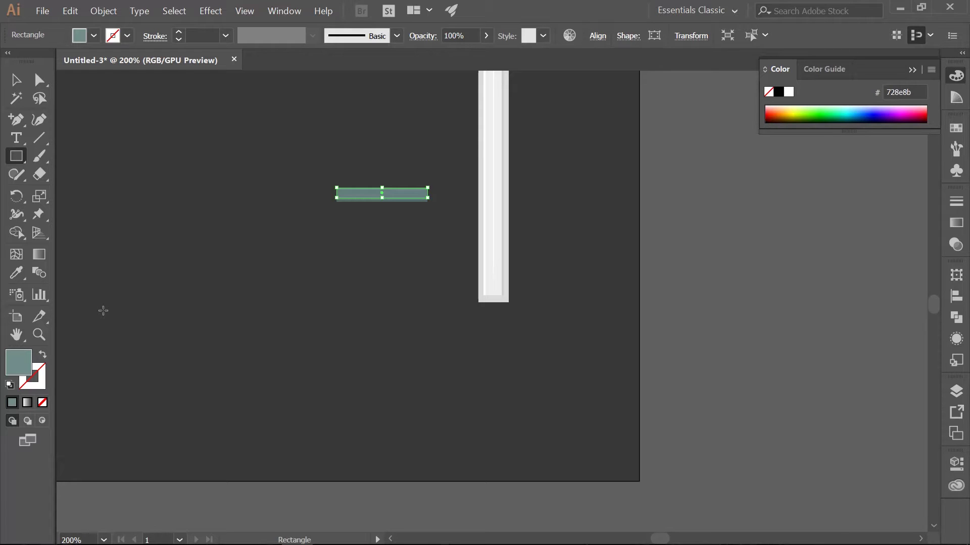
{"action": "left_click", "coordinate": [103, 310]}
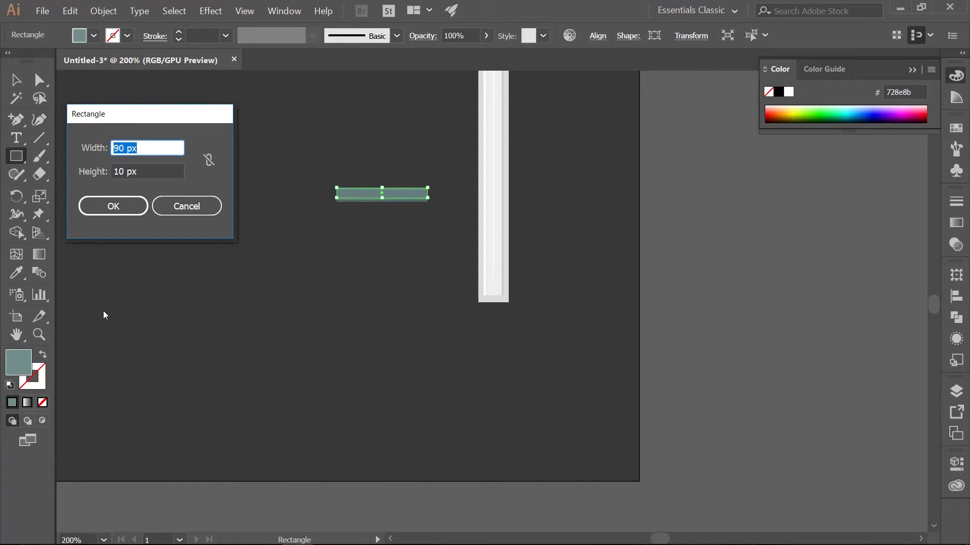
{"action": "type", "text": "7"}
{"action": "key", "text": "Tab"}
{"action": "type", "text": "23"}
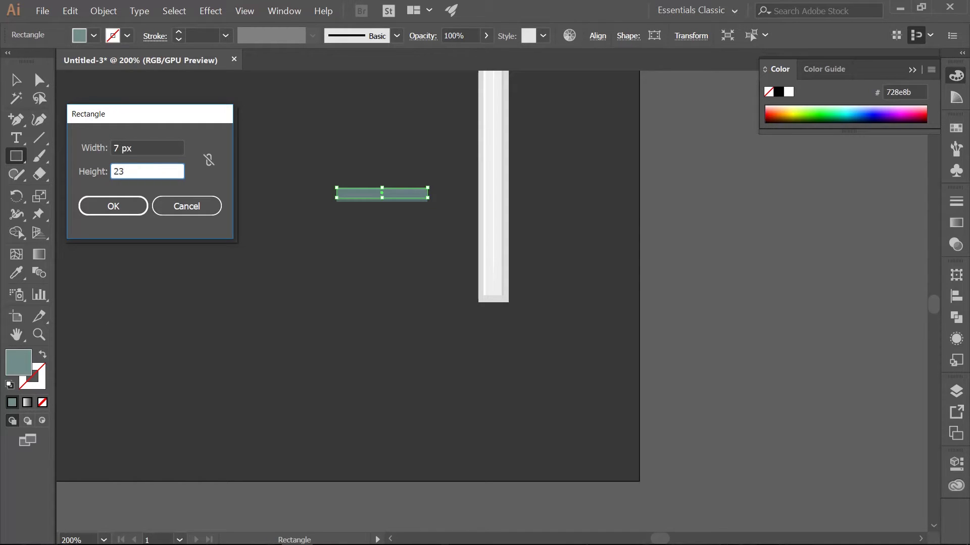
{"action": "key", "text": "Return"}
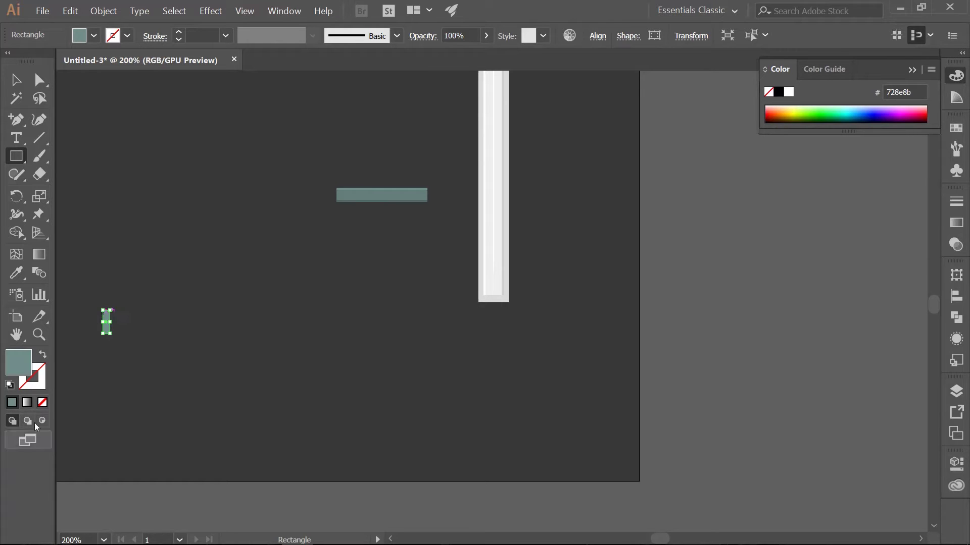
{"action": "double_click", "coordinate": [20, 360]}
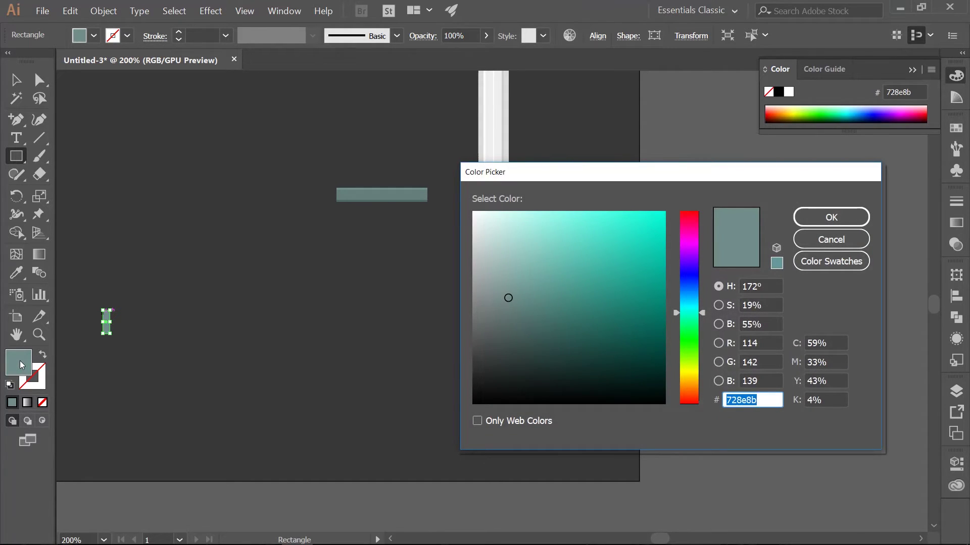
{"action": "type", "text": "42514f"}
{"action": "key", "text": "Return"}
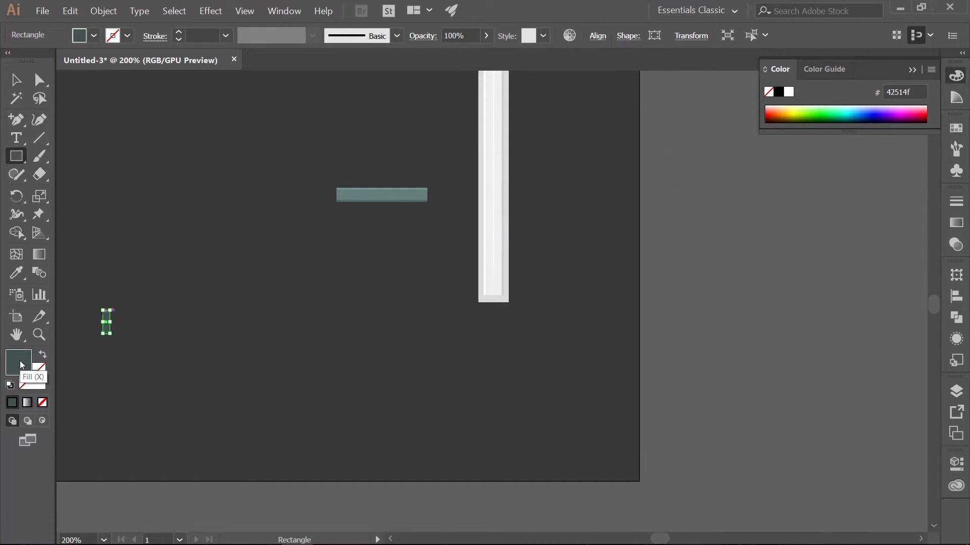
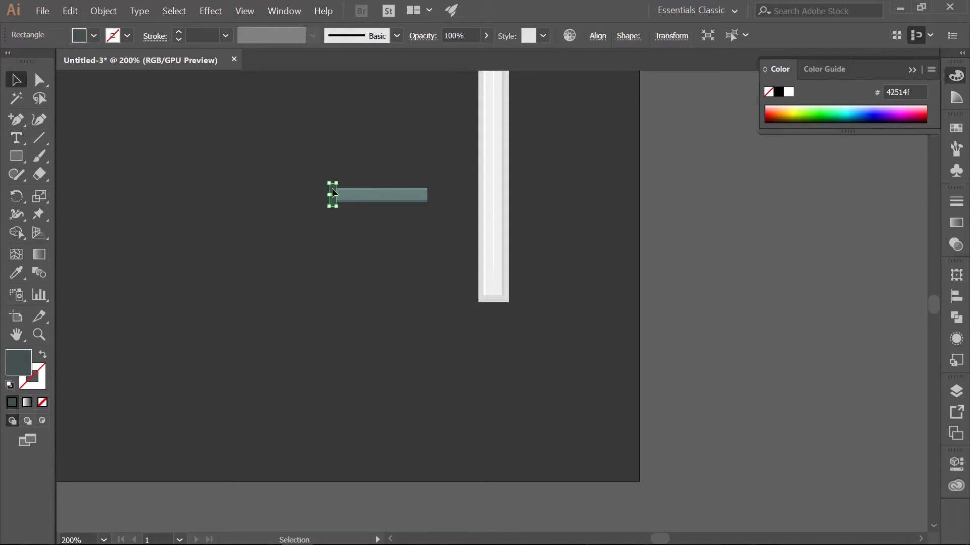
Step: Duplicate the dark end rectangle outward at the bar's left end and resize the copy to 5 × 18 px
{"action": "left_click_drag", "start_coordinate": [334, 193], "coordinate": [328, 193]}
{"action": "left_click", "coordinate": [670, 37]}
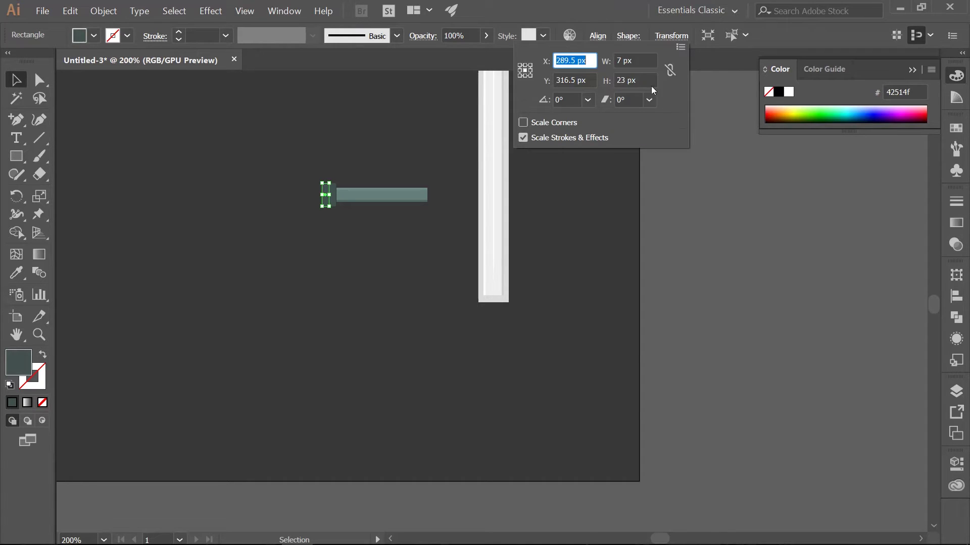
{"action": "left_click", "coordinate": [631, 60]}
{"action": "type", "text": "5"}
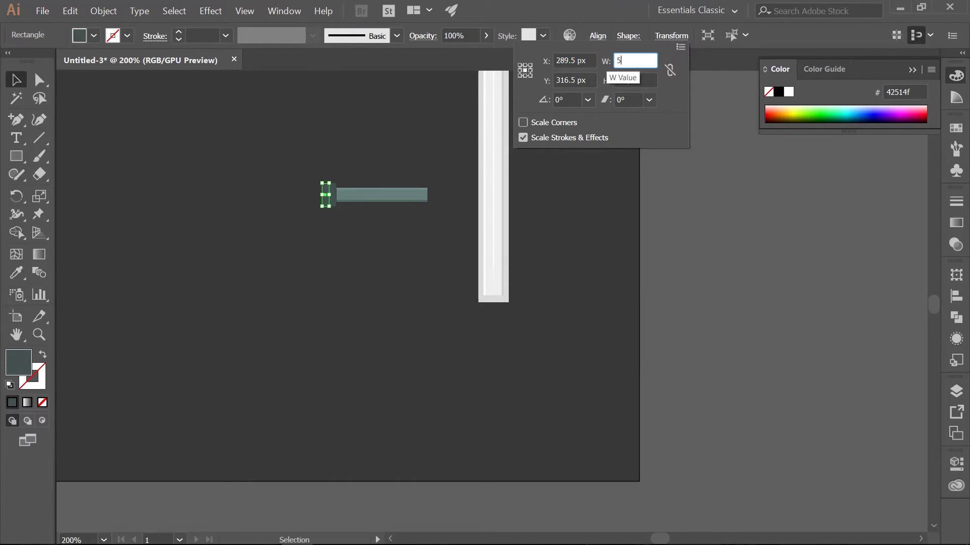
{"action": "key", "text": "Tab"}
{"action": "type", "text": "18"}
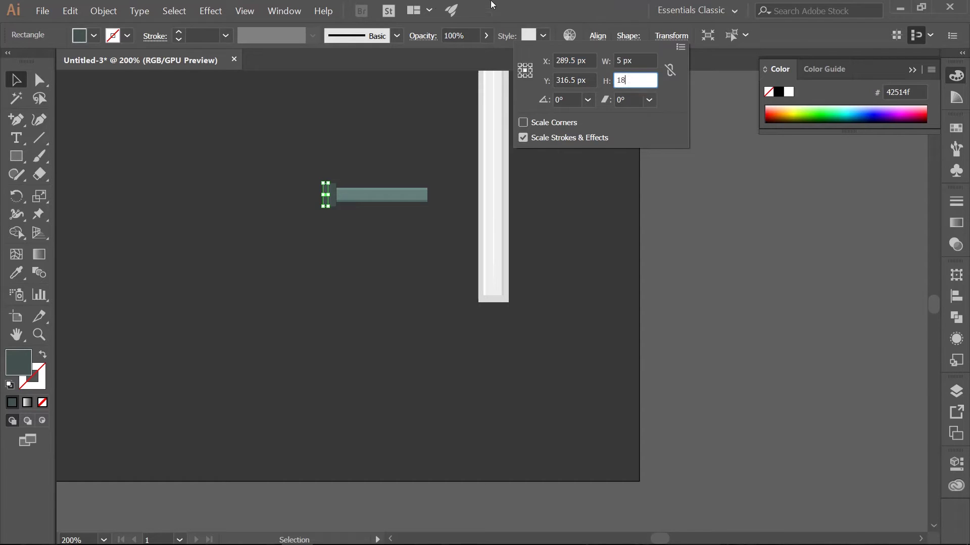
{"action": "key", "text": "Return"}
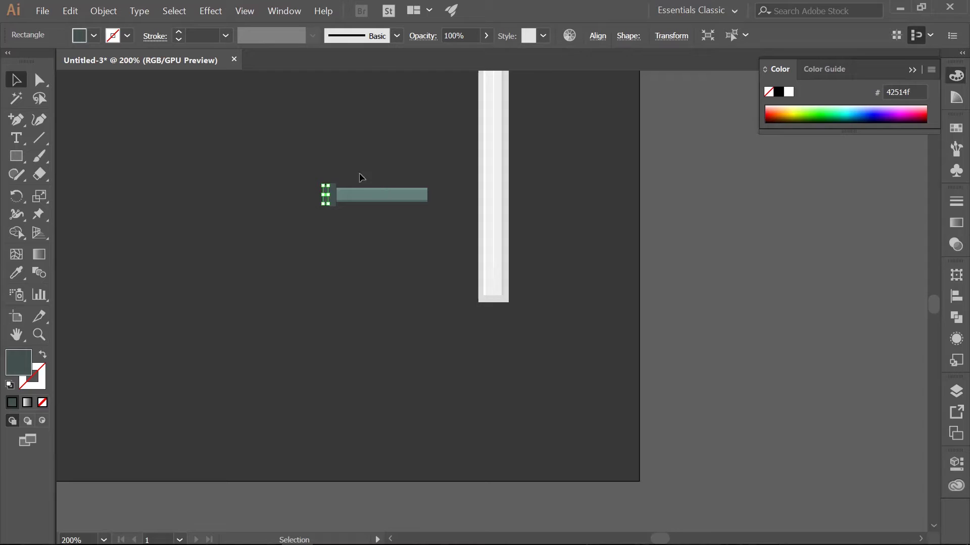
{"action": "left_click", "coordinate": [318, 169]}
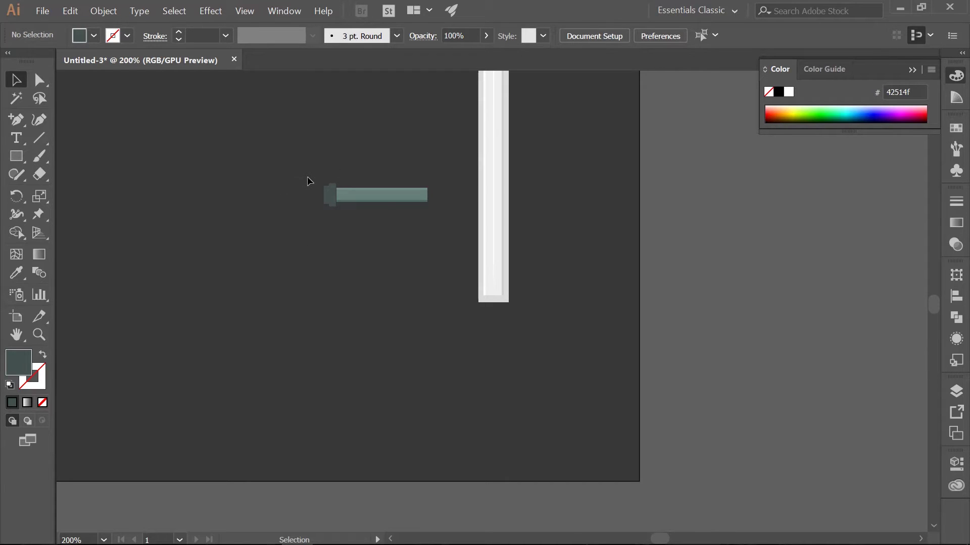
Step: Copy both dark rectangles from the bar's left end to its right end
{"action": "left_click_drag", "start_coordinate": [307, 178], "coordinate": [332, 213]}
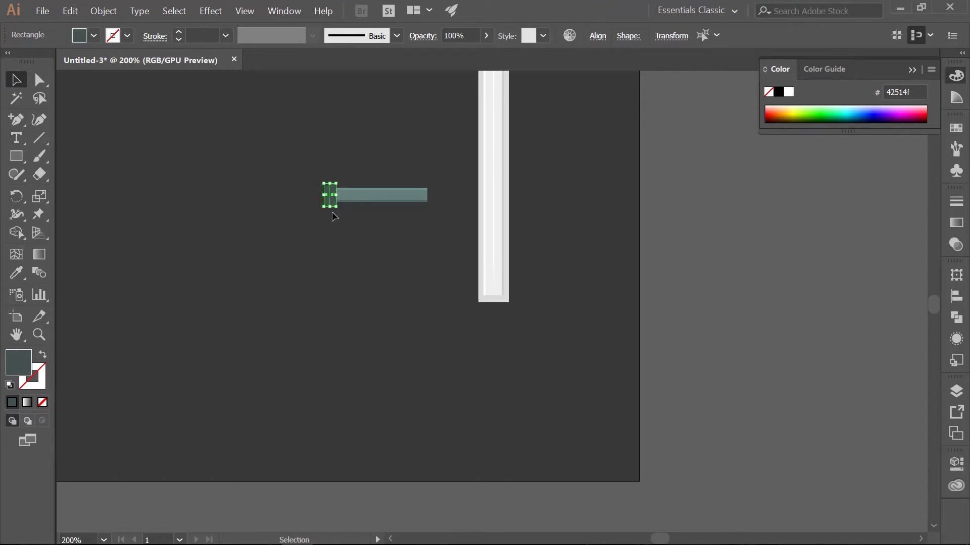
{"action": "key", "text": "ctrl"}
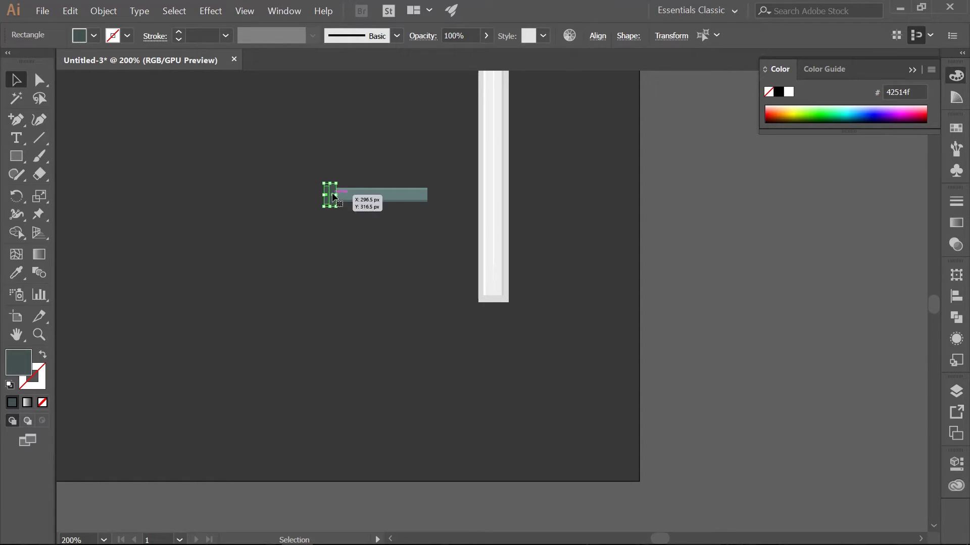
{"action": "left_click_drag", "start_coordinate": [333, 191], "coordinate": [438, 195]}
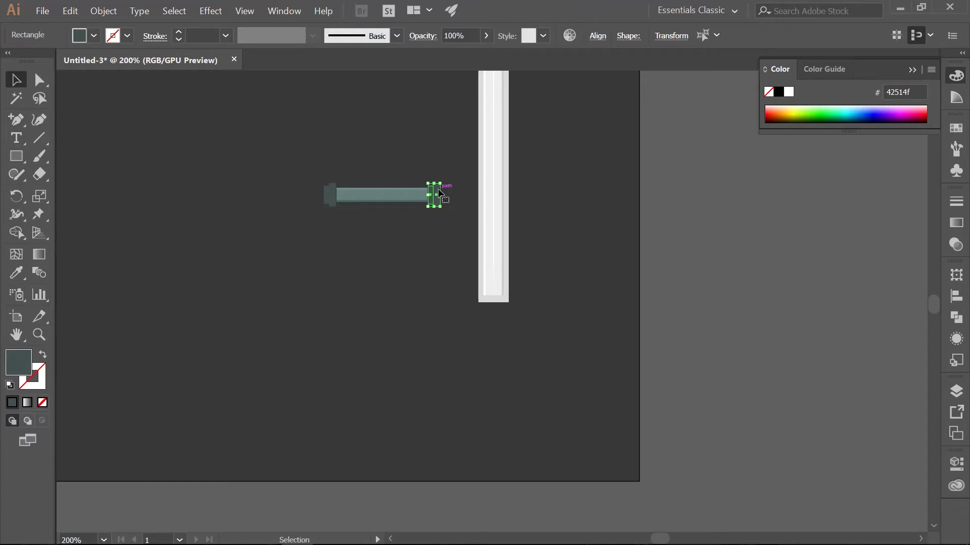
Step: Rotate the copied end cap by 180° so its smaller rectangle faces outward
{"action": "left_click", "coordinate": [104, 11]}
{"action": "mouse_move", "coordinate": [114, 27]}
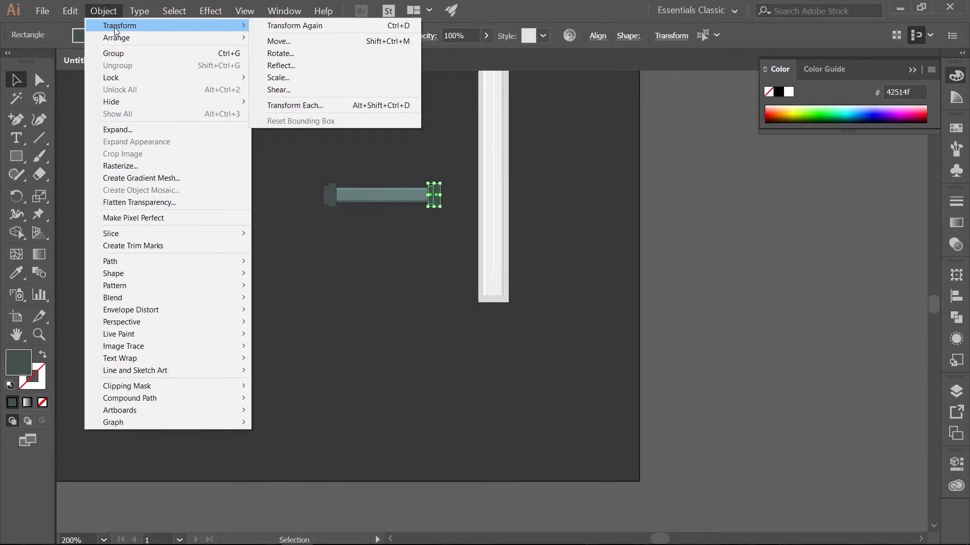
{"action": "left_click", "coordinate": [281, 54]}
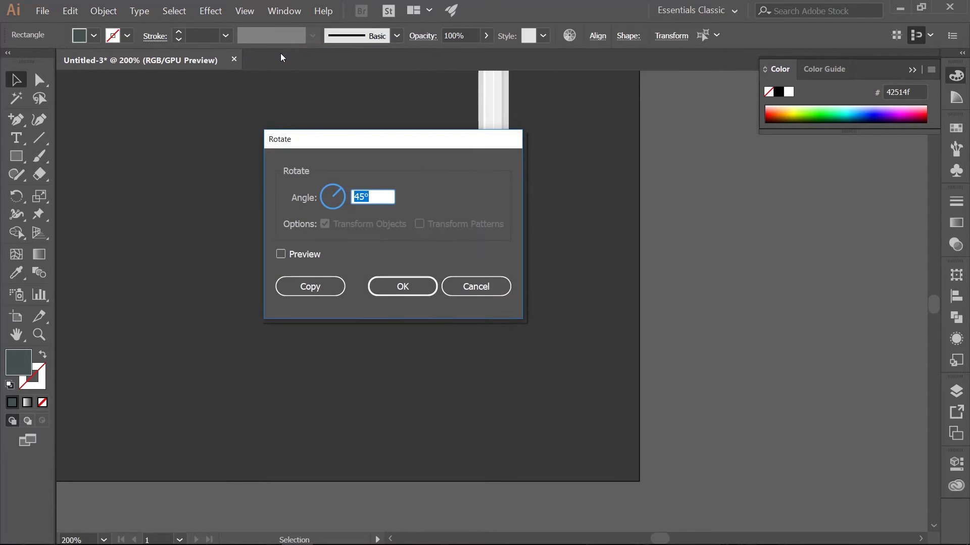
{"action": "type", "text": "180"}
{"action": "key", "text": "Return"}
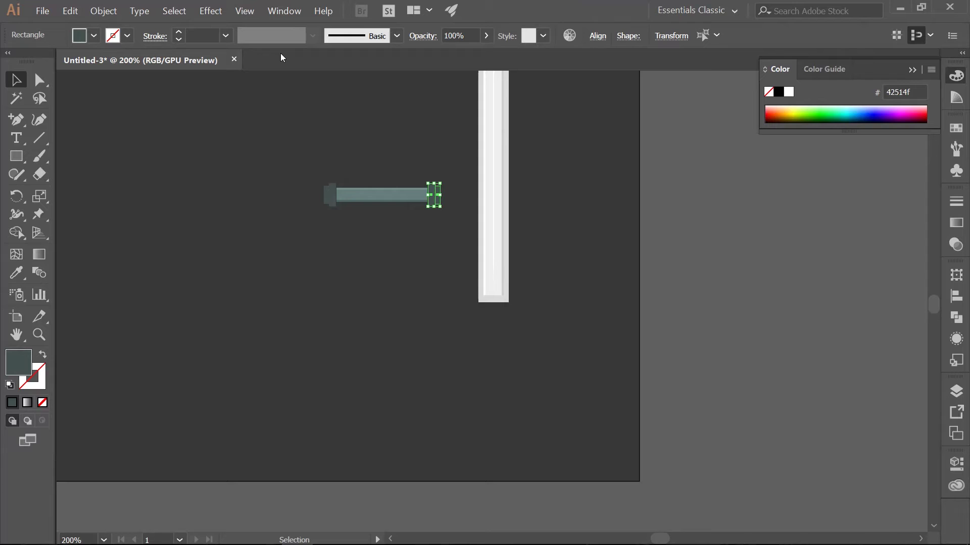
{"action": "left_click", "coordinate": [299, 176]}
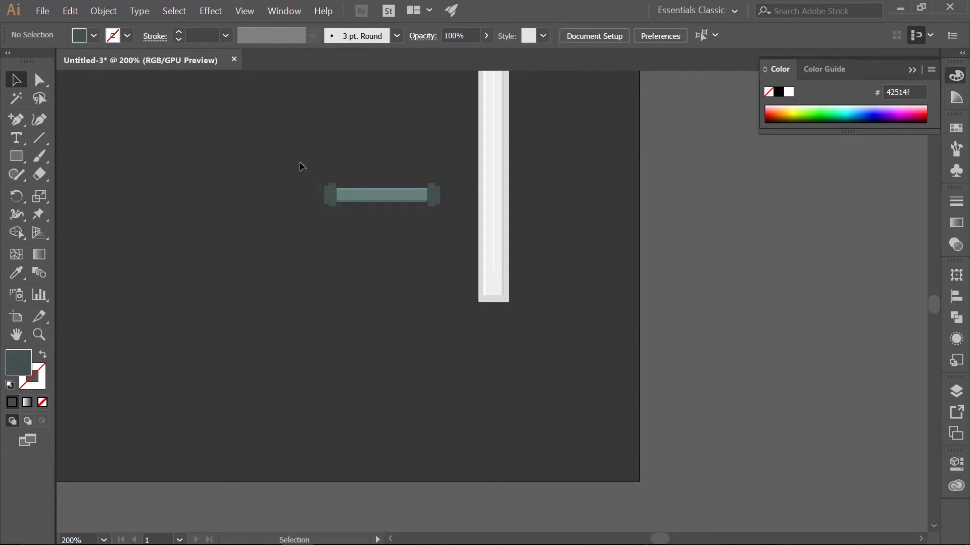
Step: Group the shaded bar with both of its end caps
{"action": "left_click_drag", "start_coordinate": [302, 166], "coordinate": [457, 222]}
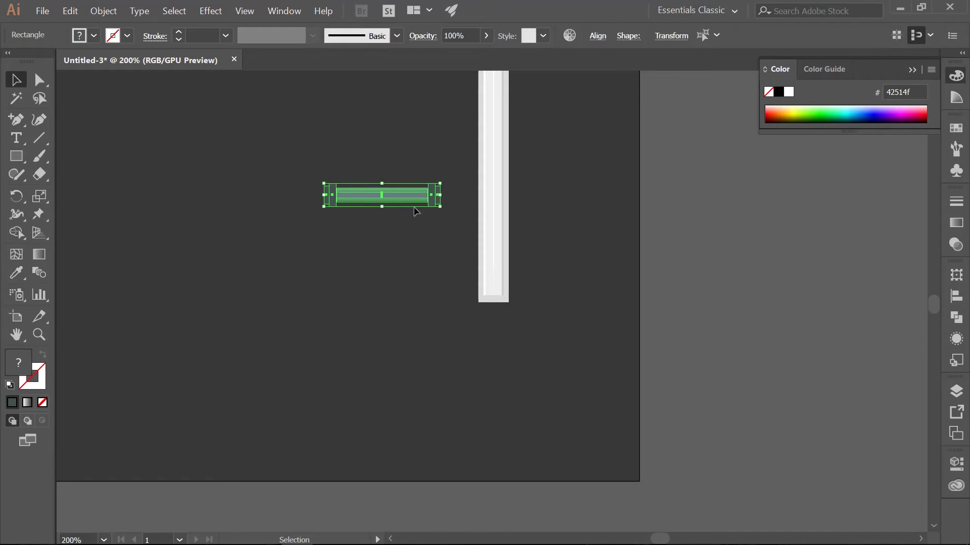
{"action": "left_click", "coordinate": [107, 13]}
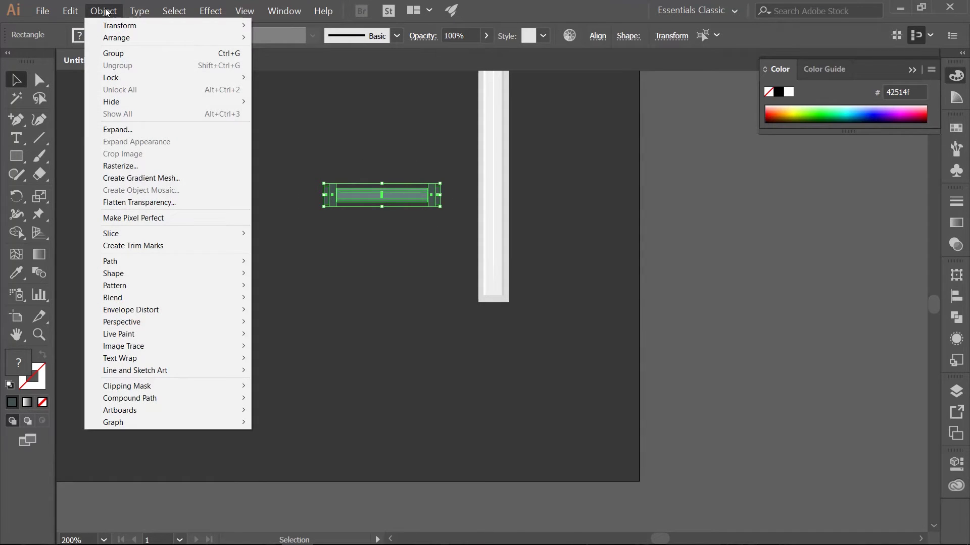
{"action": "left_click", "coordinate": [118, 53]}
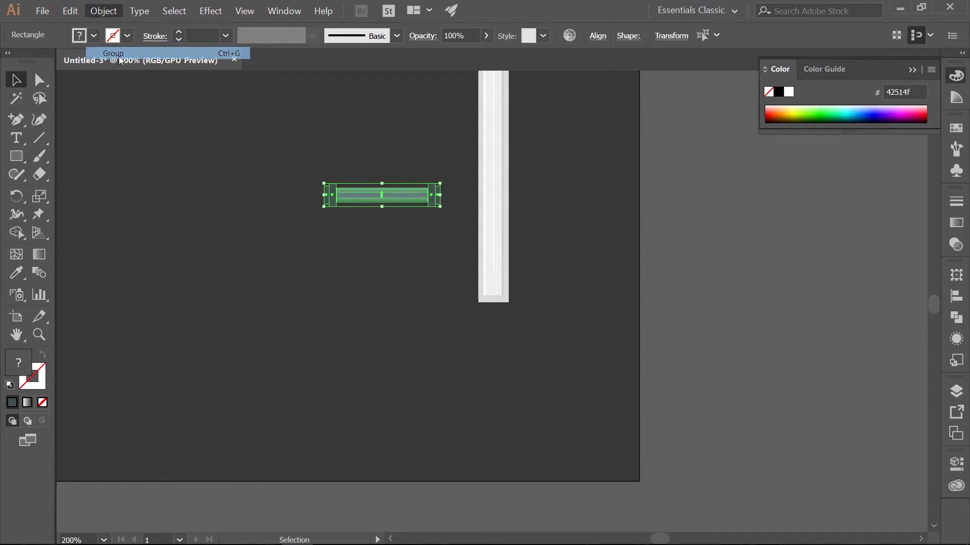
Step: Move the grouped crossguard to the blade's lower end and nudge it right until it is centered under the blade
{"action": "left_click", "coordinate": [227, 201]}
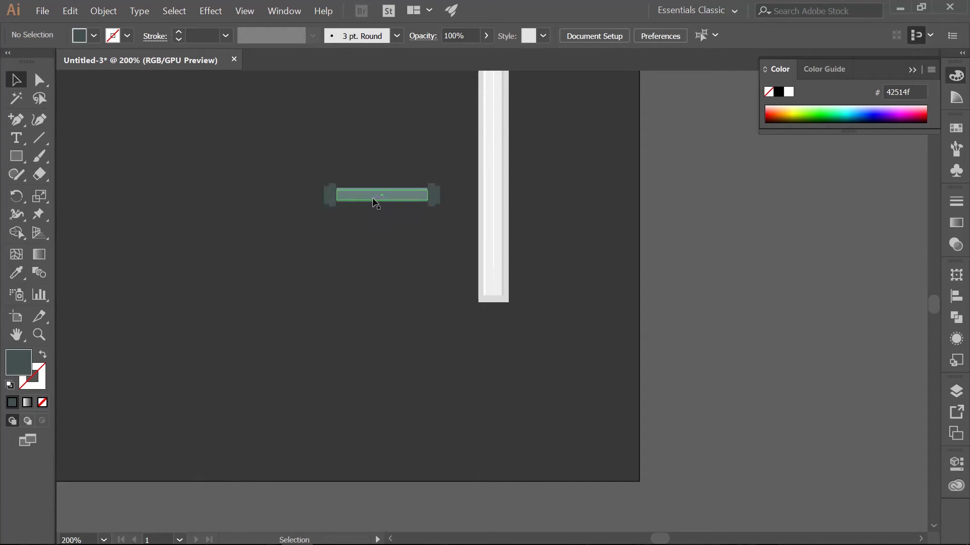
{"action": "left_click_drag", "start_coordinate": [374, 203], "coordinate": [483, 317]}
{"action": "left_click", "coordinate": [576, 228]}
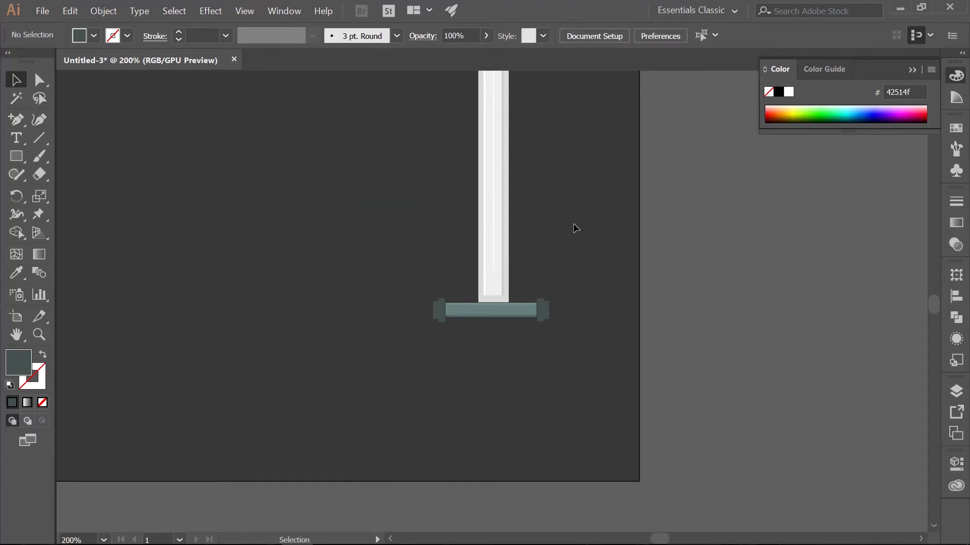
{"action": "left_click", "coordinate": [521, 311]}
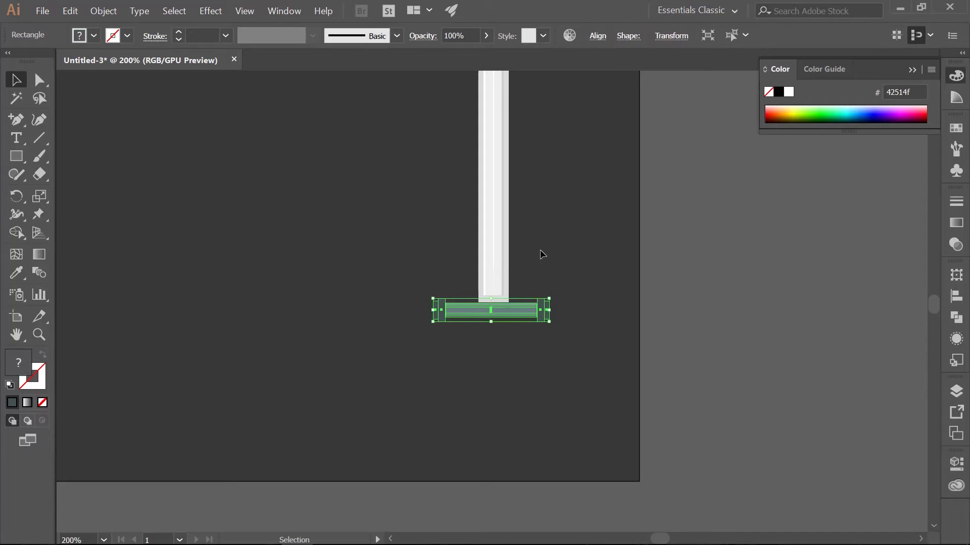
{"action": "key", "text": "Right"}
{"action": "key", "text": "Right"}
{"action": "key", "text": "Right"}
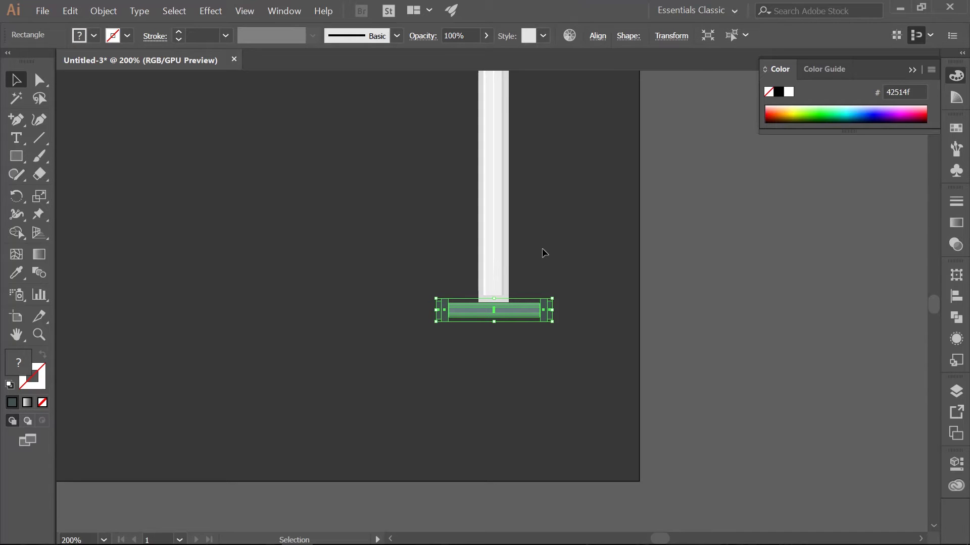
{"action": "left_click", "coordinate": [544, 253]}
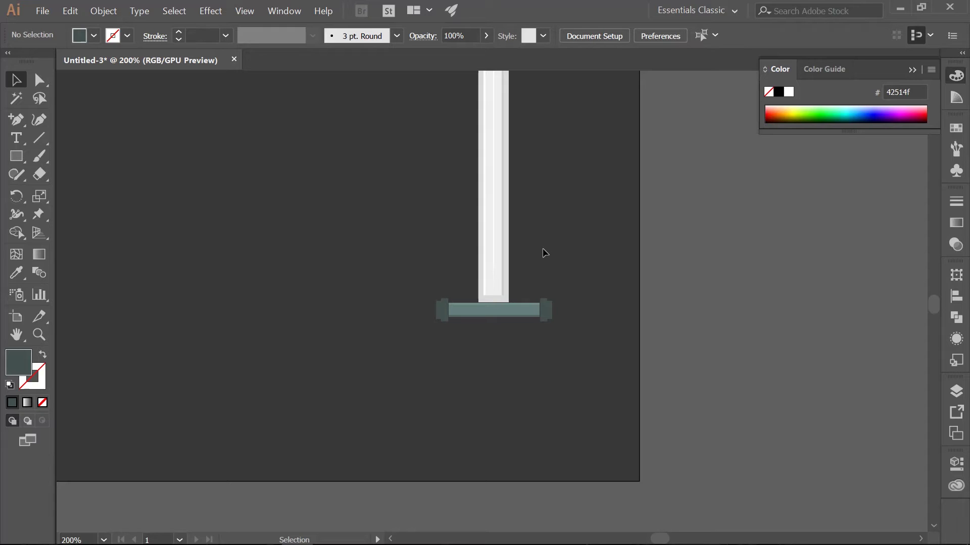
Step: Lock the hilt layer and add a new layer named "grip" above it
{"action": "left_click", "coordinate": [956, 392]}
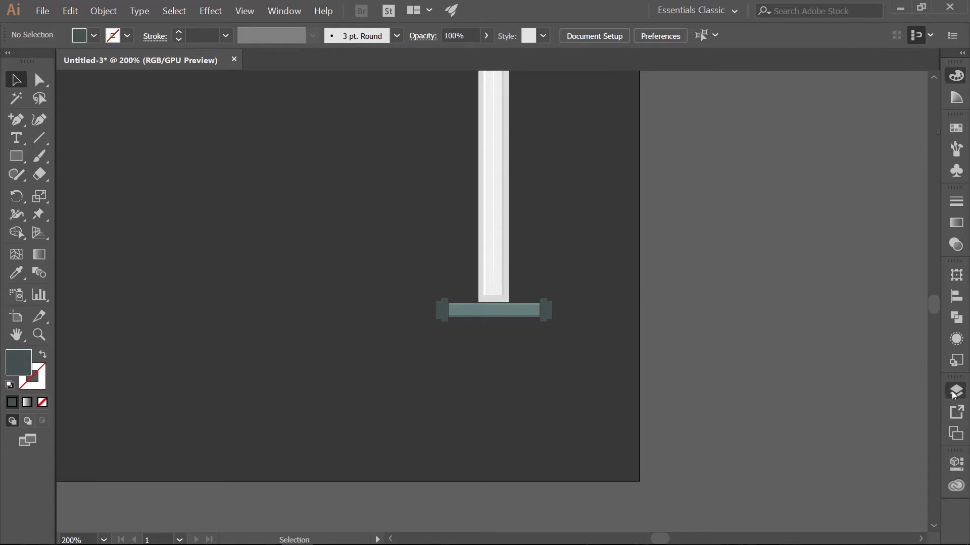
{"action": "left_click", "coordinate": [792, 218]}
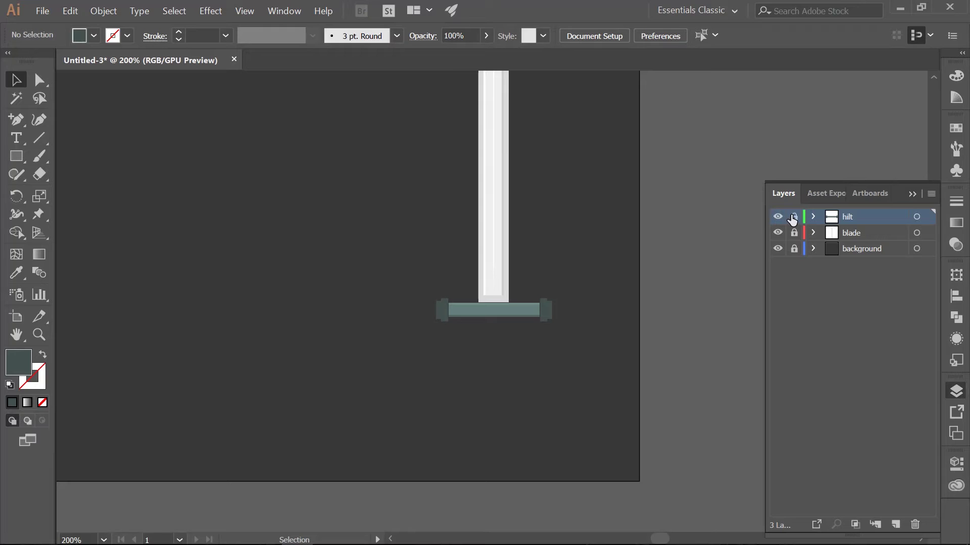
{"action": "left_click", "coordinate": [896, 524]}
{"action": "double_click", "coordinate": [853, 216]}
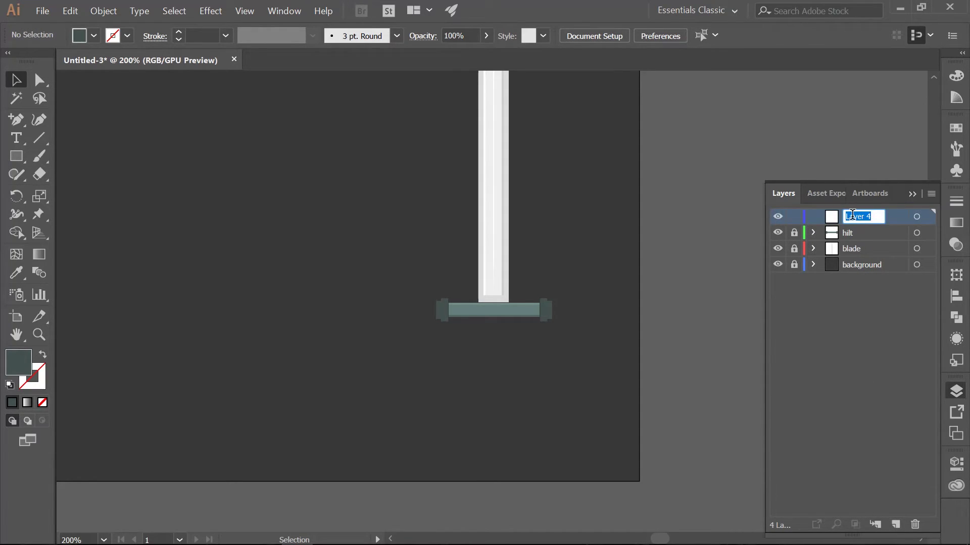
{"action": "type", "text": "grip"}
{"action": "key", "text": "Return"}
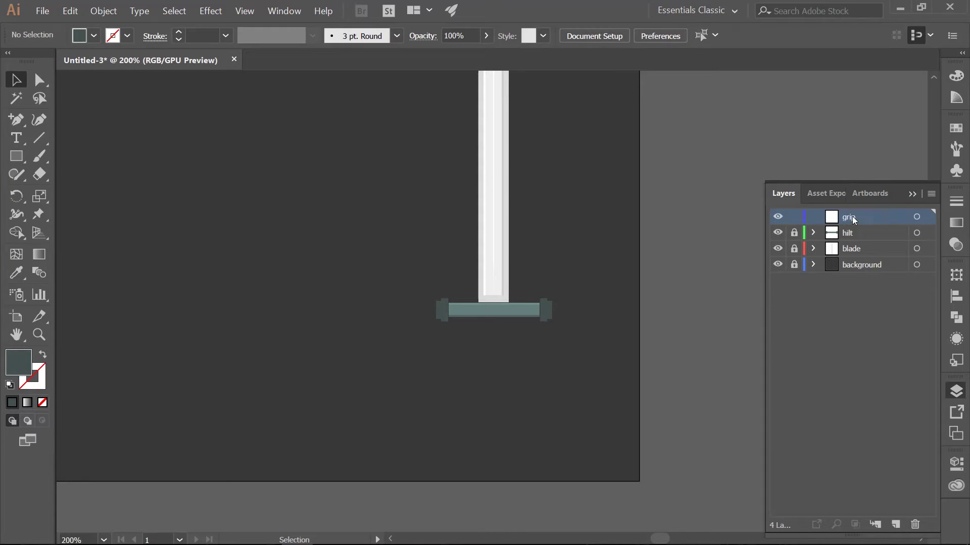
{"action": "left_click", "coordinate": [912, 194]}
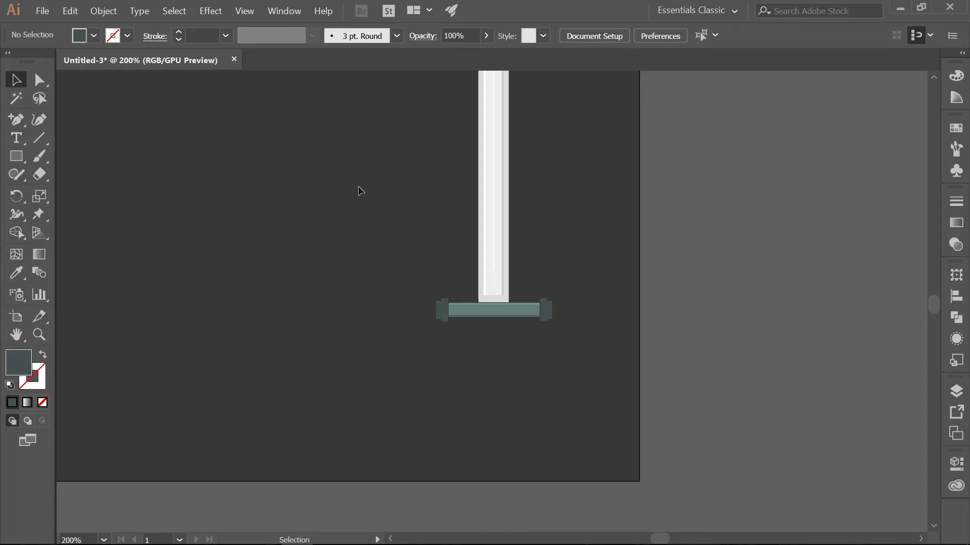
Step: Draw a 30 × 85 px rectangle for the grip in the empty area beside the blade and fill it with #657f7d
{"action": "key", "text": "m"}
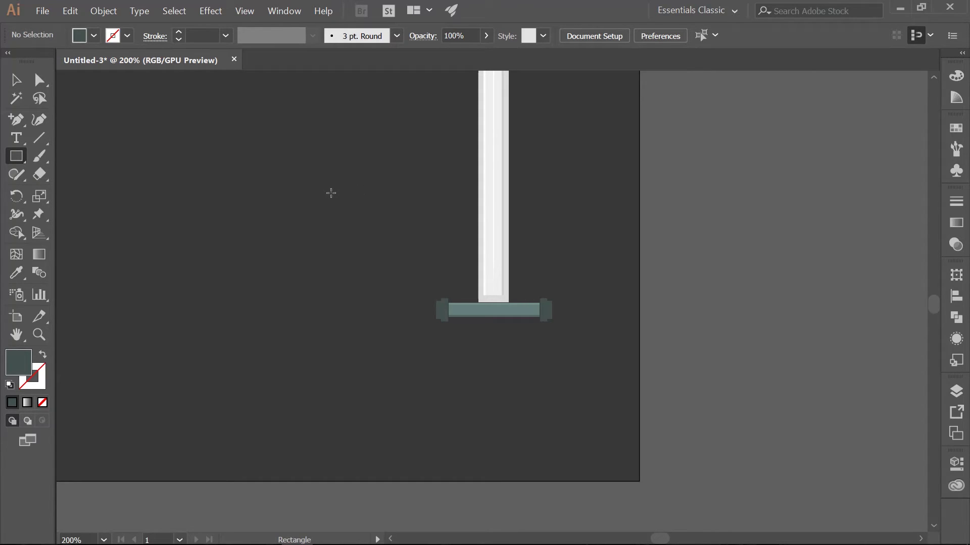
{"action": "left_click", "coordinate": [331, 193]}
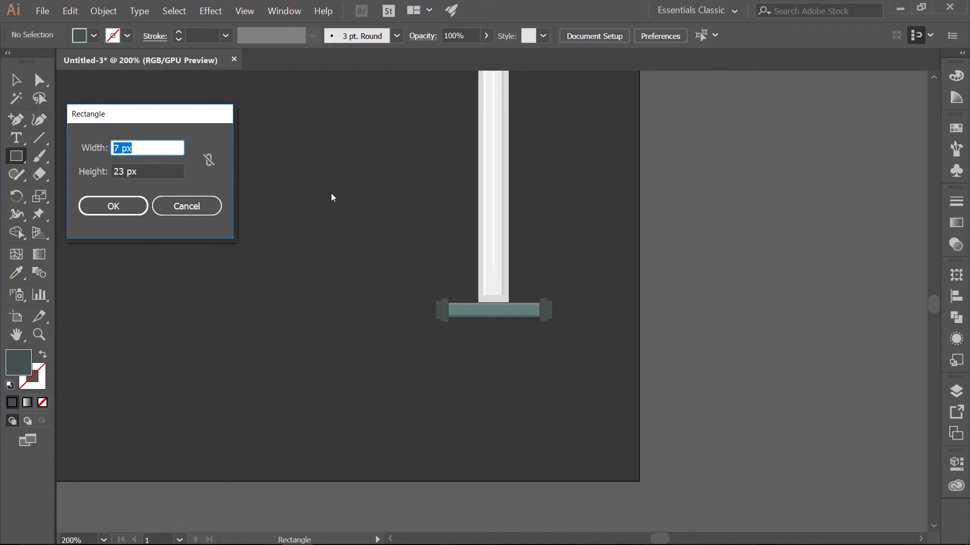
{"action": "type", "text": "30"}
{"action": "key", "text": "Tab"}
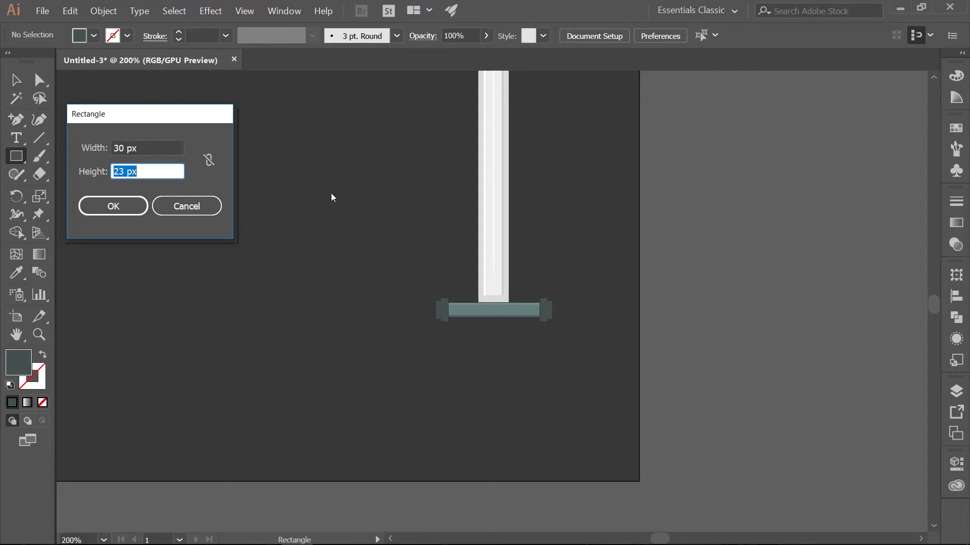
{"action": "type", "text": "85"}
{"action": "key", "text": "Return"}
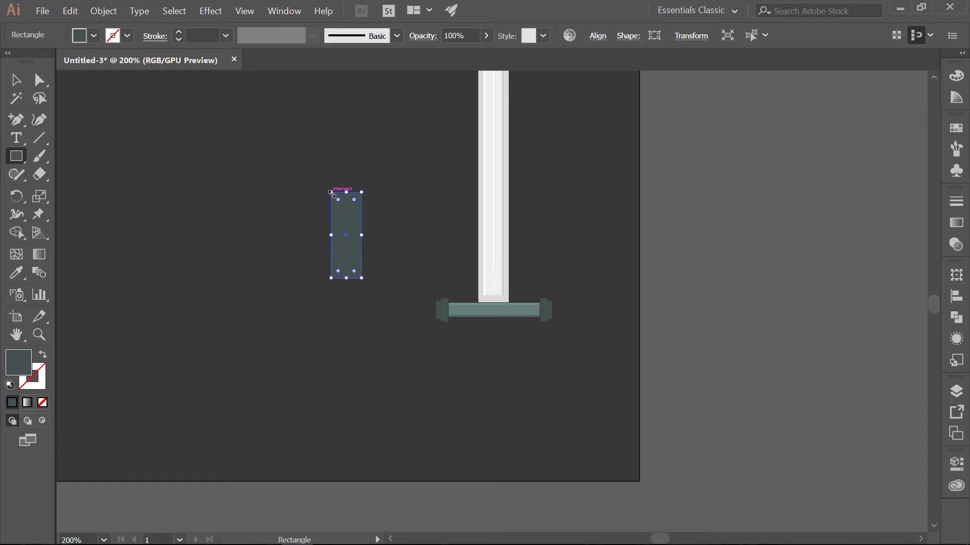
{"action": "double_click", "coordinate": [18, 366]}
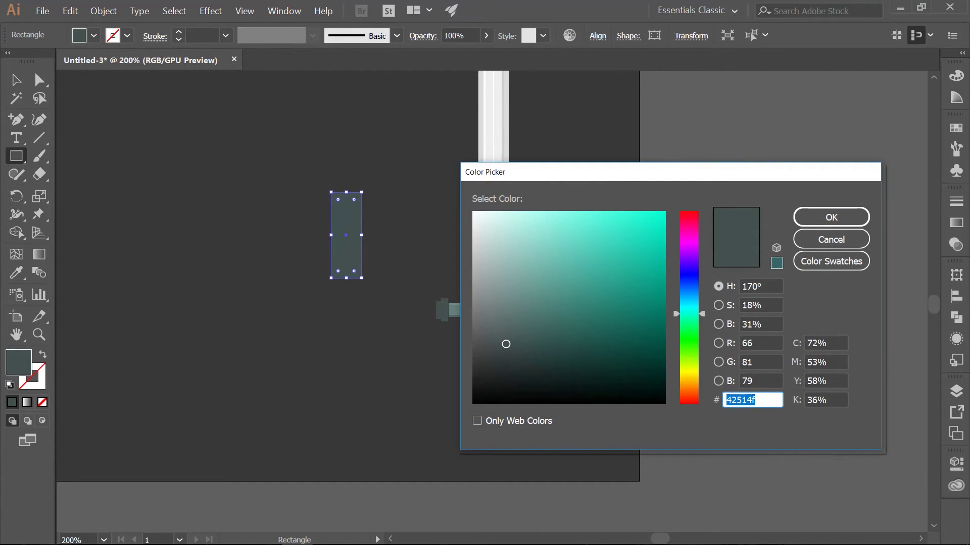
{"action": "type", "text": "657f7d"}
{"action": "key", "text": "Return"}
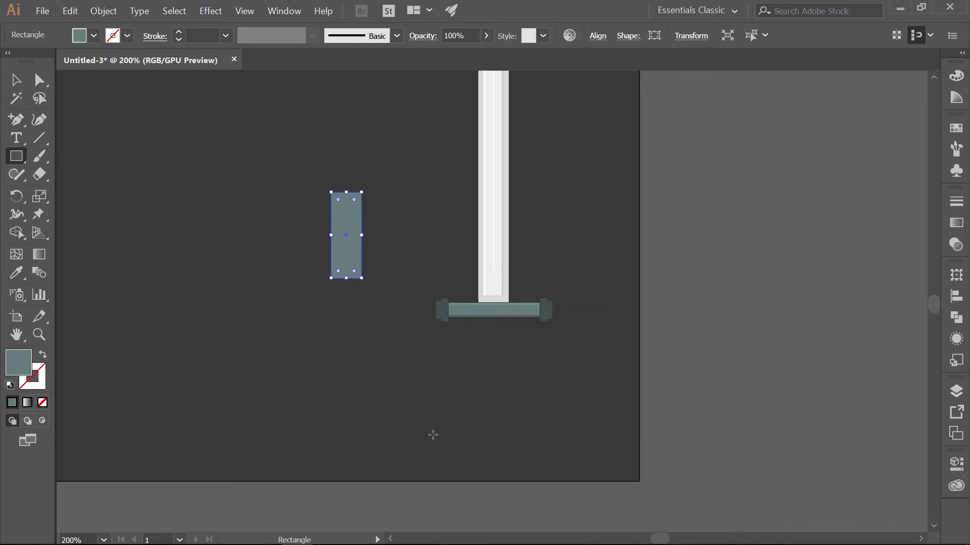
Step: Draw a 50 × 15 px rectangle in the empty area left of the grip rectangle
{"action": "left_click", "coordinate": [14, 161]}
{"action": "left_click", "coordinate": [160, 238]}
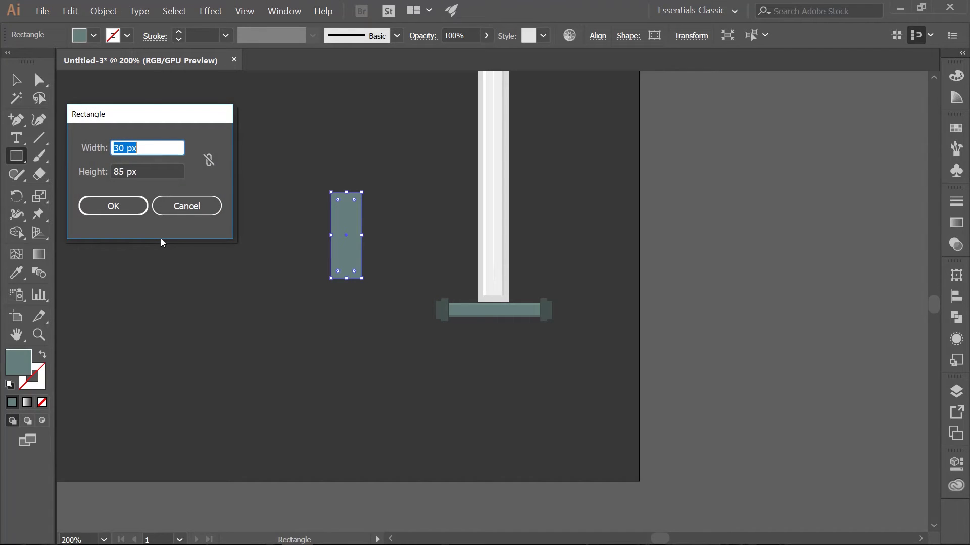
{"action": "type", "text": "50"}
{"action": "key", "text": "Tab"}
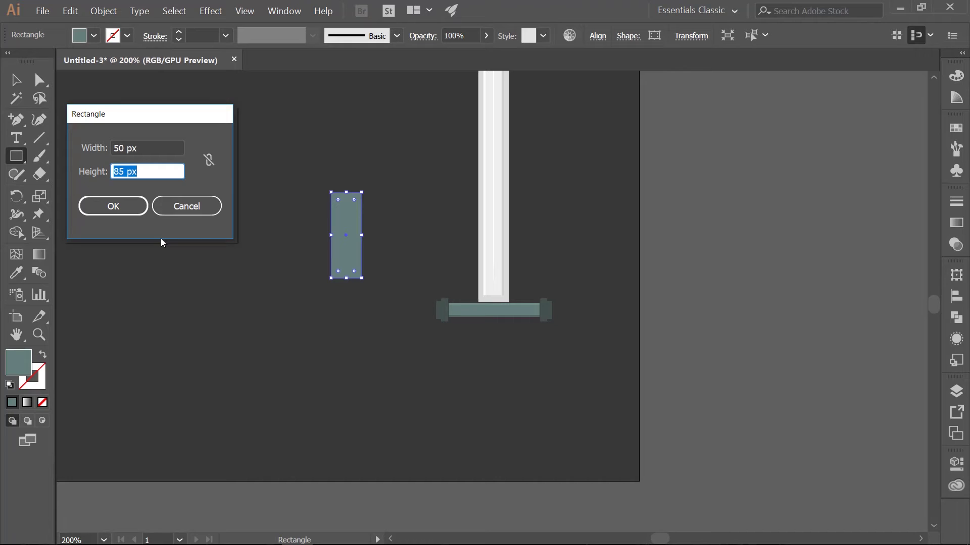
{"action": "type", "text": "15"}
{"action": "key", "text": "Return"}
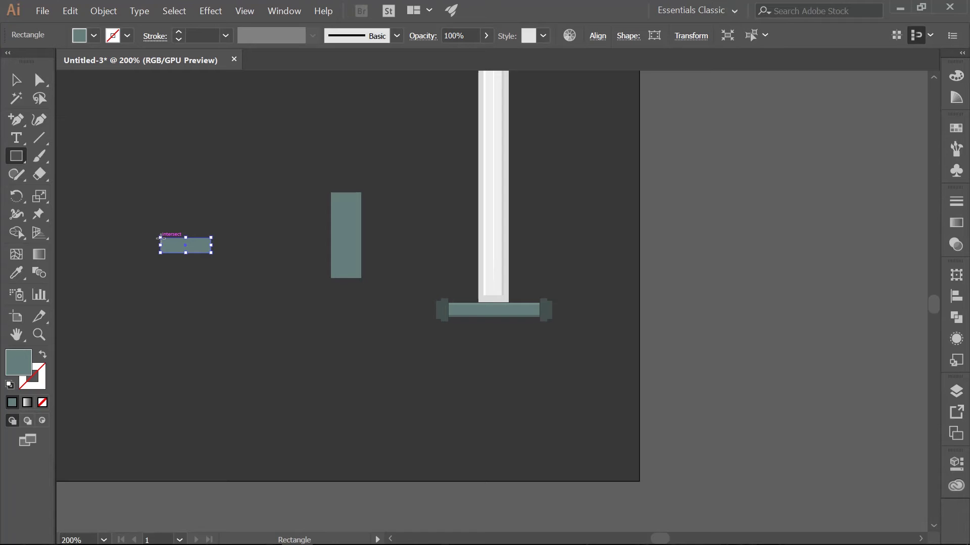
Step: Fill the small rectangle with #42514f and center it against the lower end of the grip rectangle
{"action": "double_click", "coordinate": [19, 366]}
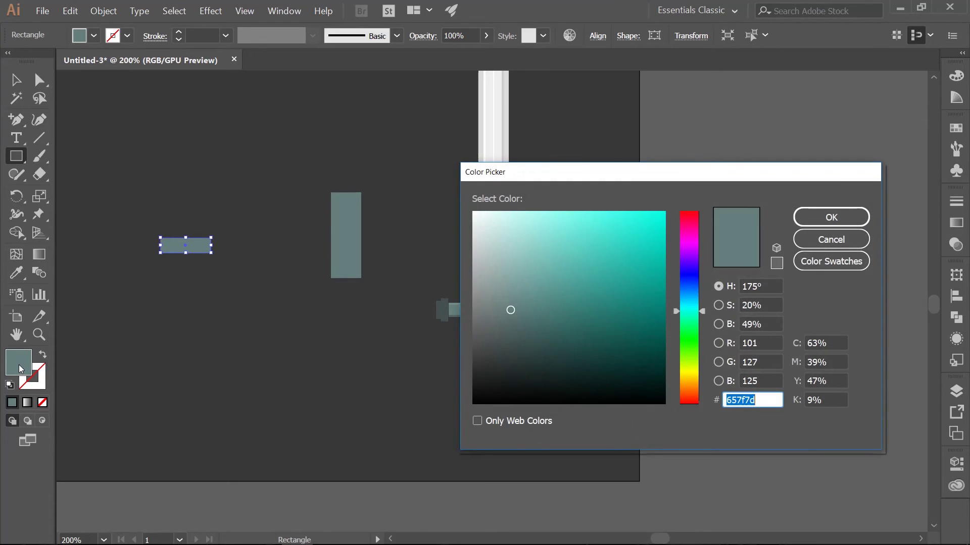
{"action": "type", "text": "42514f"}
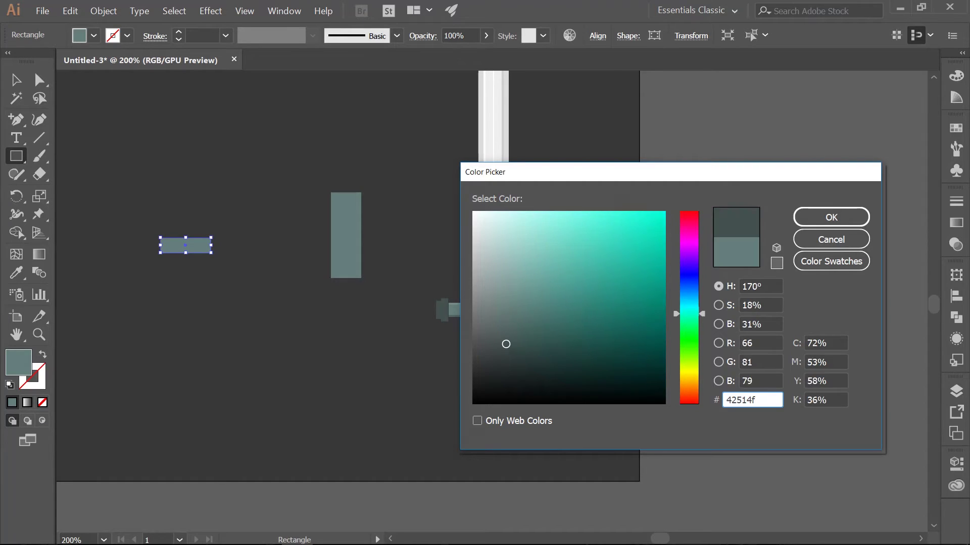
{"action": "key", "text": "Return"}
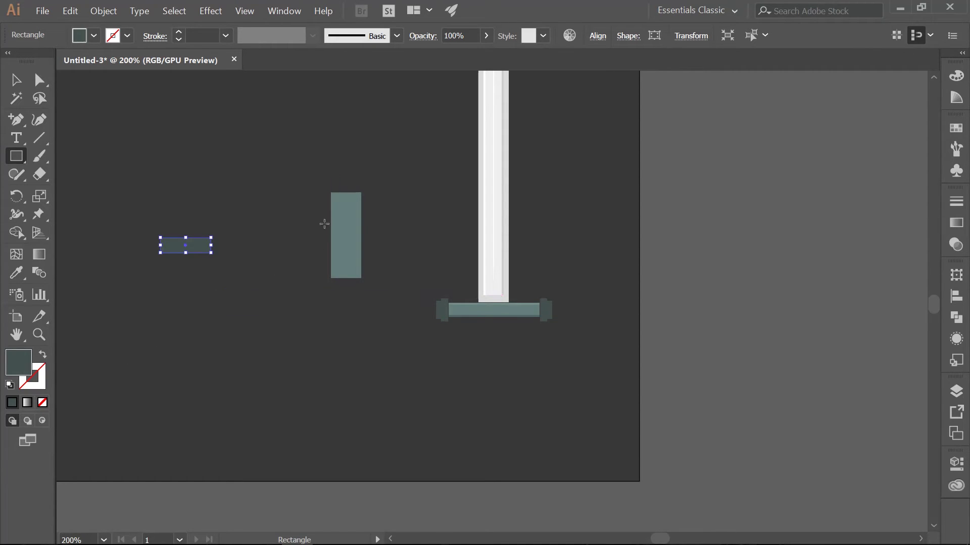
{"action": "key", "text": "v"}
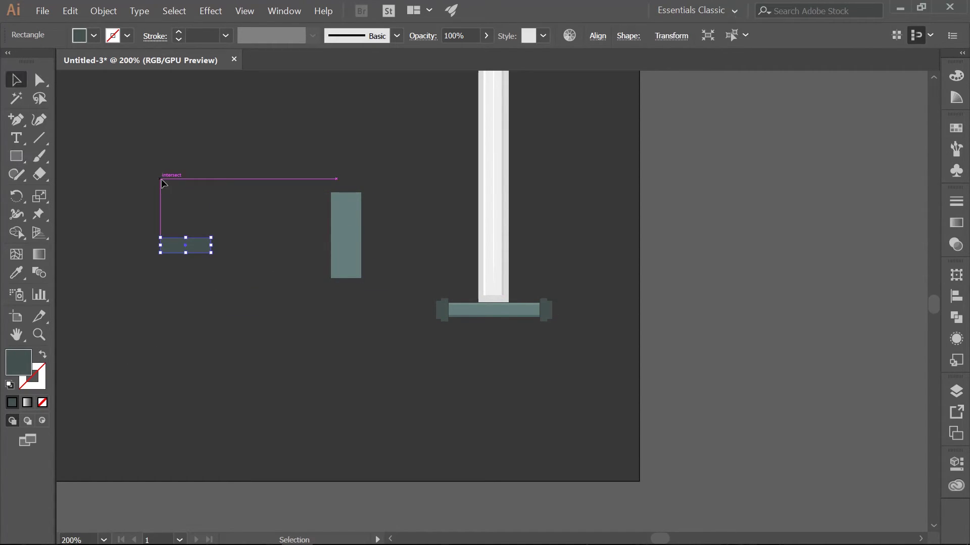
{"action": "left_click_drag", "start_coordinate": [172, 247], "coordinate": [330, 288]}
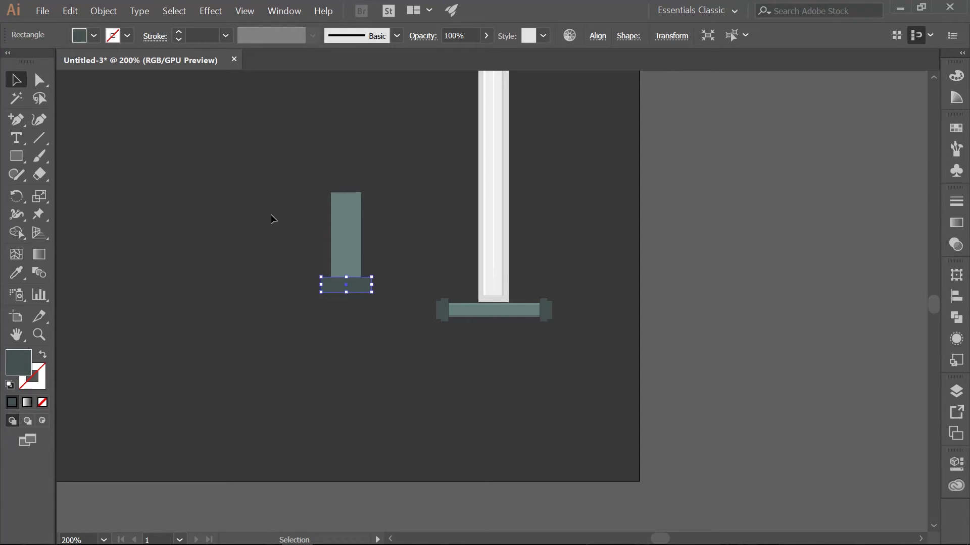
Step: Duplicate the dark rectangle under the grip, resize the copy to 35 × 10 px and shift it down to form a stepped pommel
{"action": "key", "text": "a"}
{"action": "key", "text": "v"}
{"action": "key", "text": "a"}
{"action": "key", "text": "v"}
{"action": "left_click", "coordinate": [672, 38]}
{"action": "left_click", "coordinate": [634, 64]}
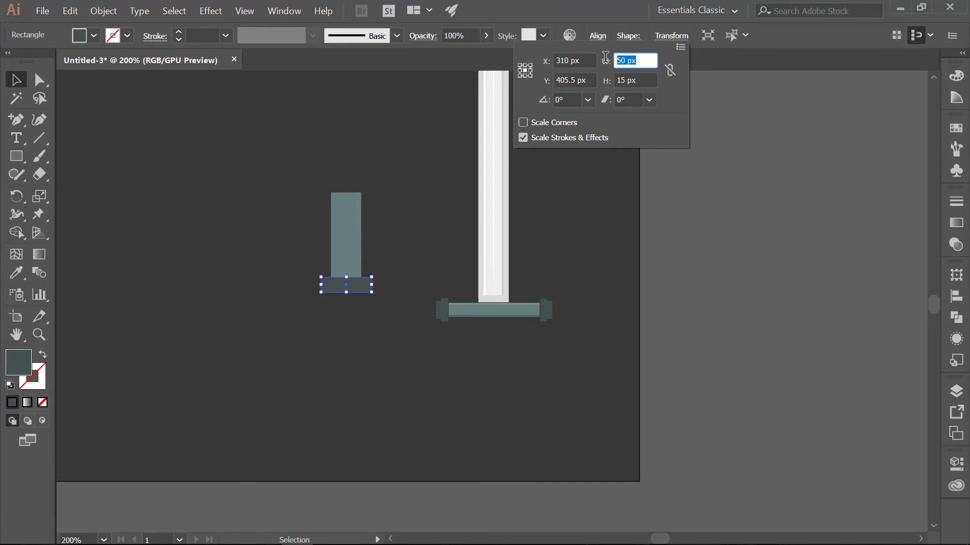
{"action": "type", "text": "35"}
{"action": "key", "text": "Tab"}
{"action": "type", "text": "10"}
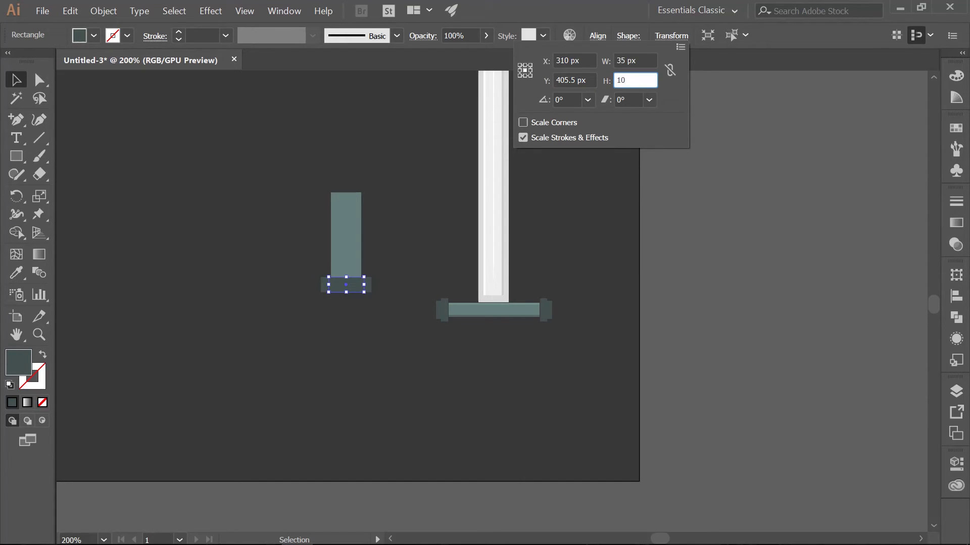
{"action": "key", "text": "Return"}
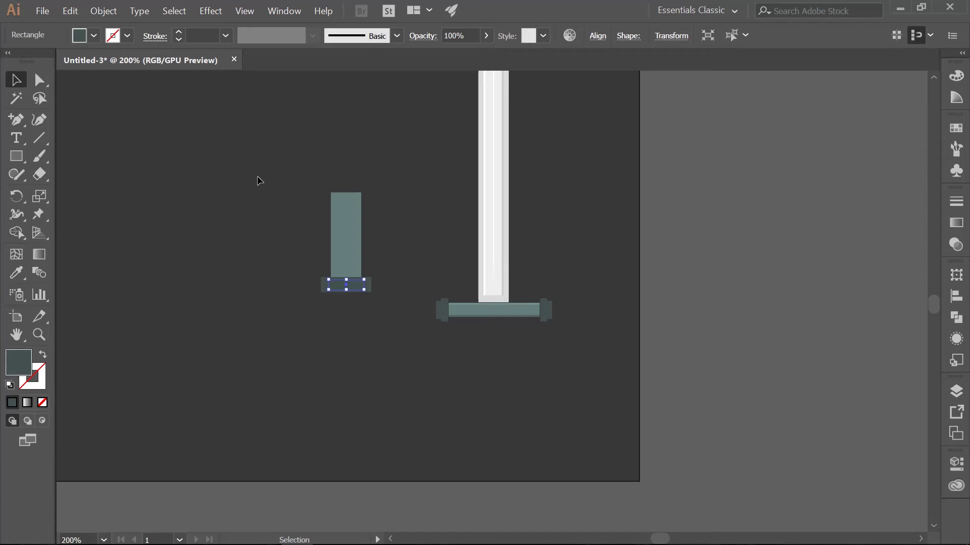
{"action": "key", "text": "shift"}
Step: Draw a narrow 5 × 85 px rectangle left of the grip as its shading strip
{"action": "key", "text": "m"}
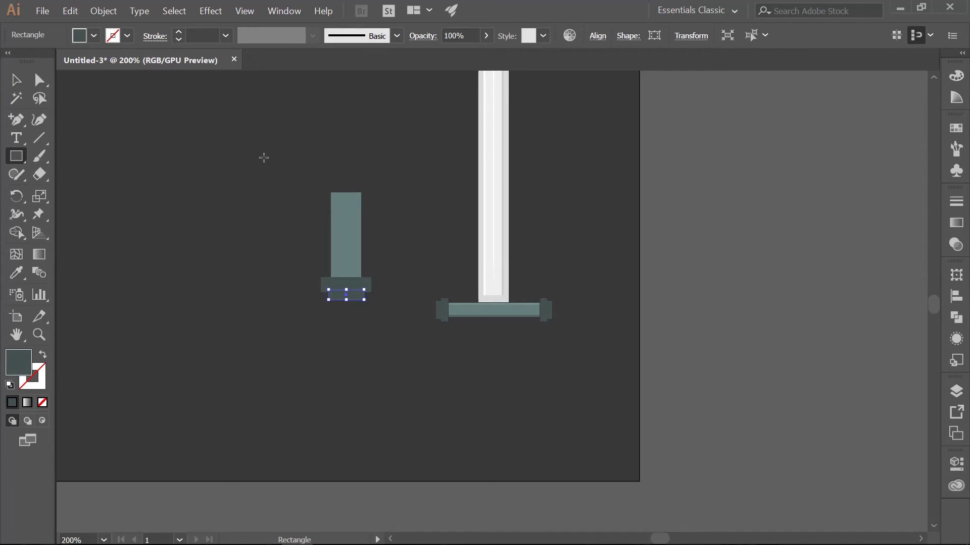
{"action": "left_click", "coordinate": [263, 158]}
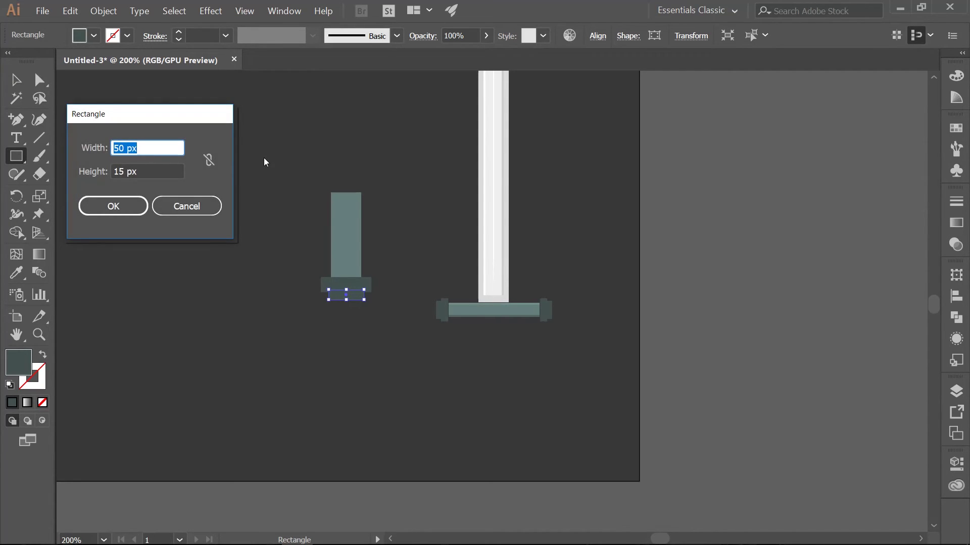
{"action": "type", "text": "5"}
{"action": "key", "text": "Tab"}
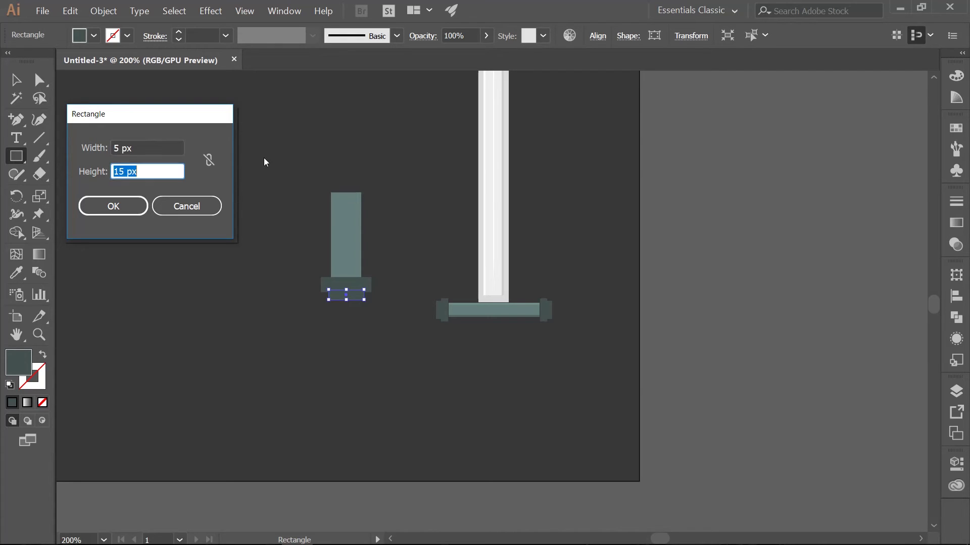
{"action": "type", "text": "85"}
{"action": "key", "text": "Return"}
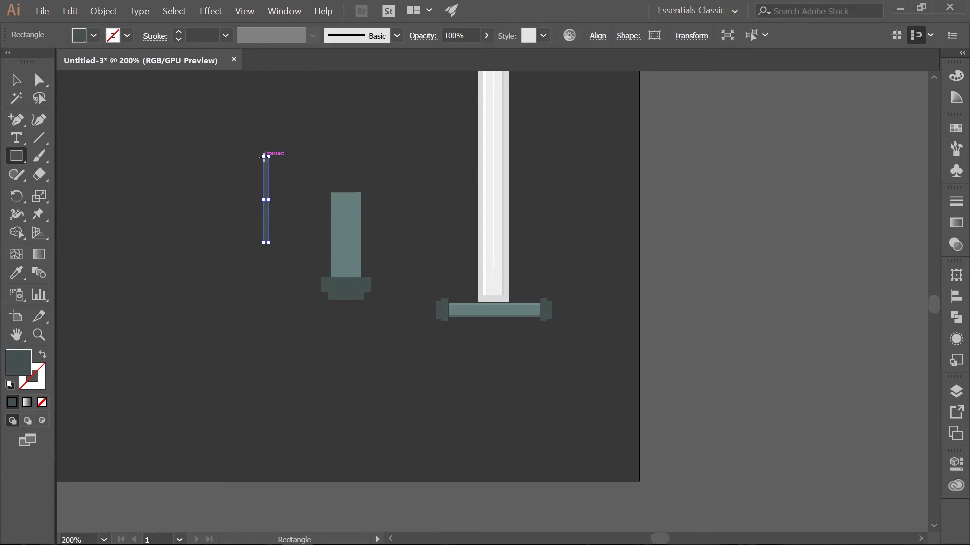
Step: Accept #42514f as the narrow strip's fill and place the strip flush along the grip rectangle's left edge
{"action": "double_click", "coordinate": [36, 374]}
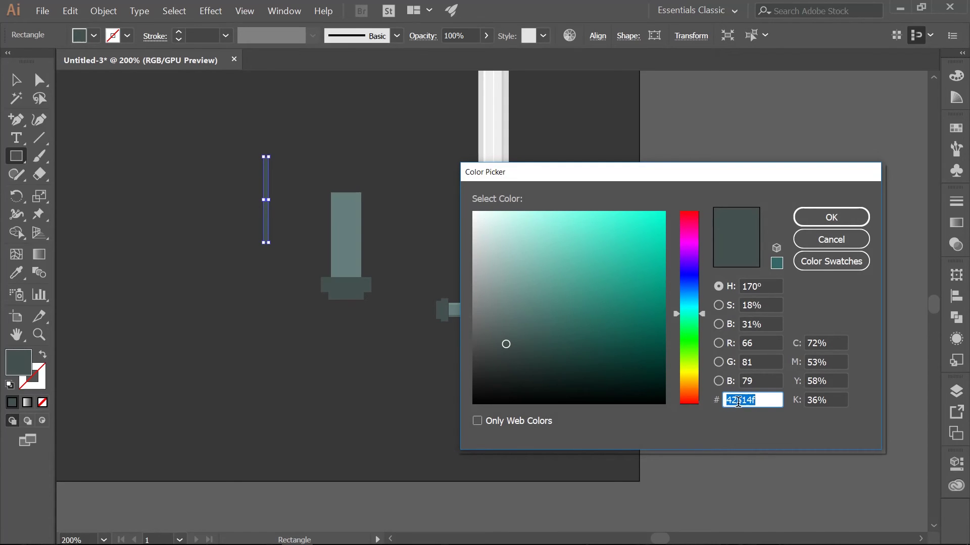
{"action": "left_click", "coordinate": [834, 218]}
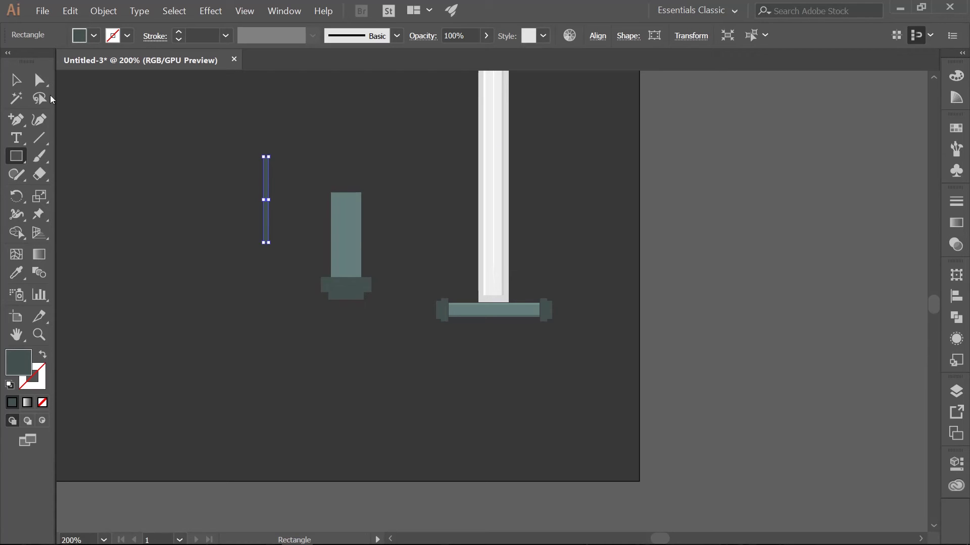
{"action": "left_click", "coordinate": [16, 80]}
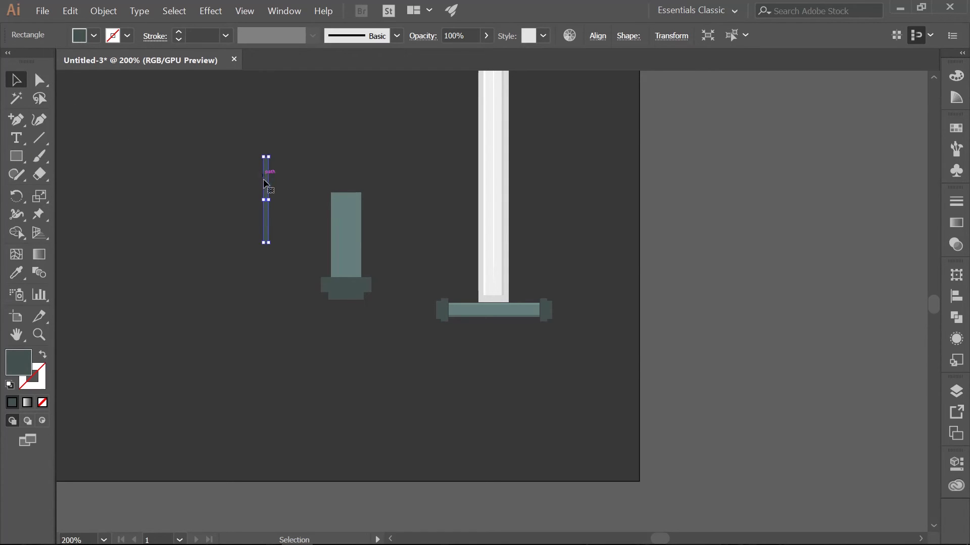
{"action": "left_click_drag", "start_coordinate": [269, 187], "coordinate": [336, 217]}
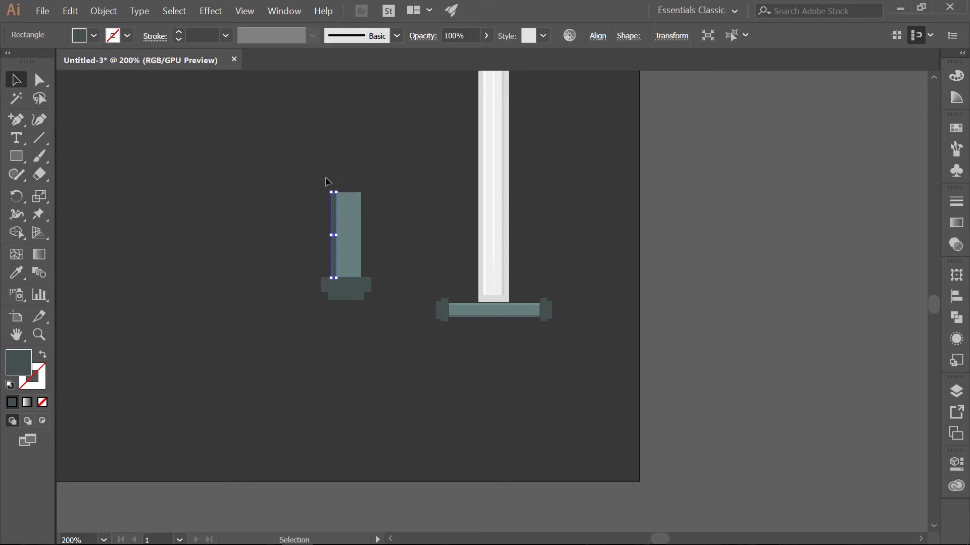
Step: Duplicate the dark shading strip and place the copy flush along the opposite long edge of the grip
{"action": "left_click", "coordinate": [291, 163]}
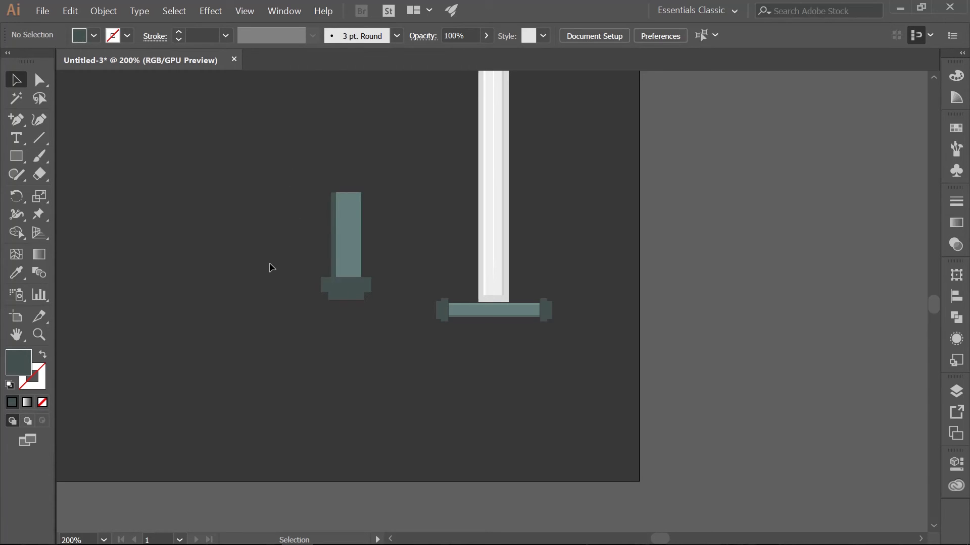
{"action": "left_click", "coordinate": [334, 254]}
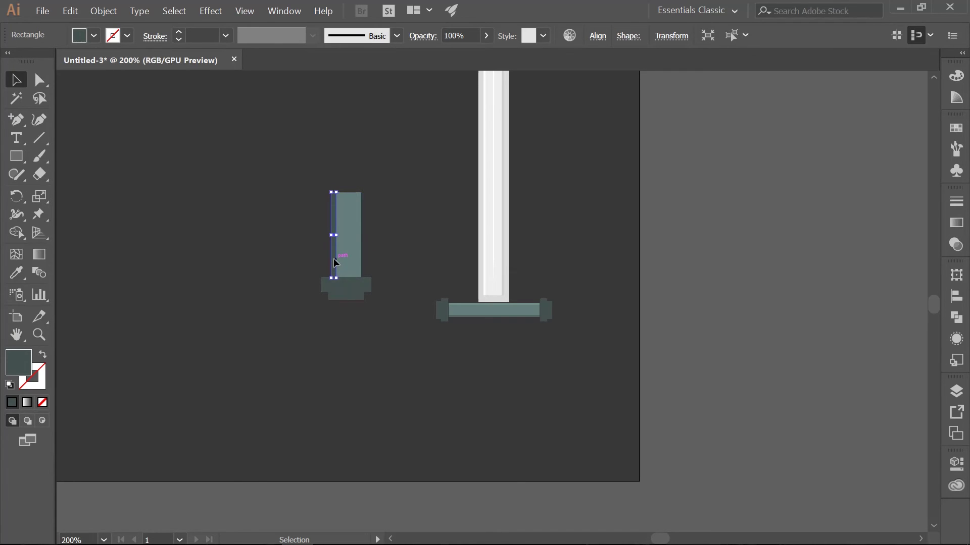
{"action": "left_click_drag", "start_coordinate": [333, 259], "coordinate": [360, 259]}
{"action": "left_click", "coordinate": [418, 244]}
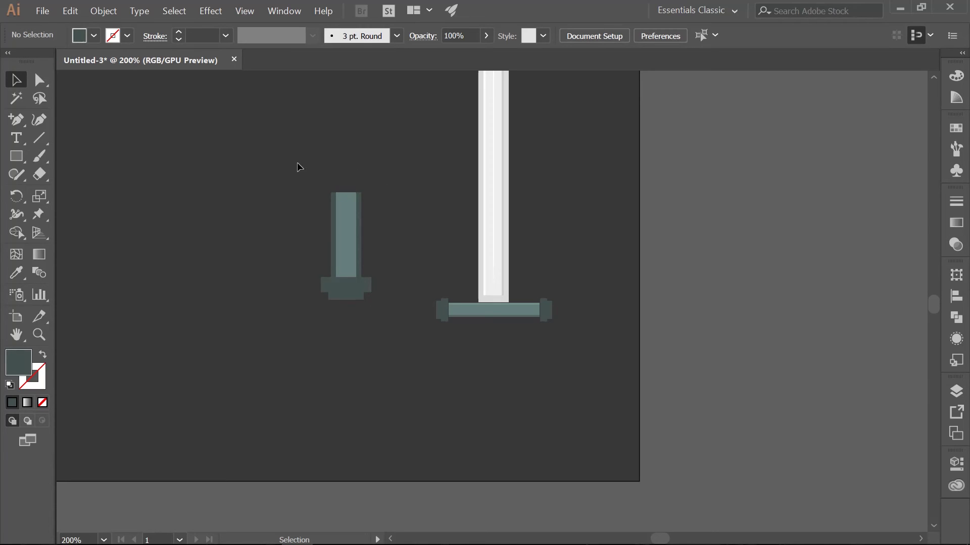
Step: Move all the grip and pommel pieces together so the grip's upper end meets the crossguard's underside
{"action": "left_click_drag", "start_coordinate": [299, 163], "coordinate": [395, 331]}
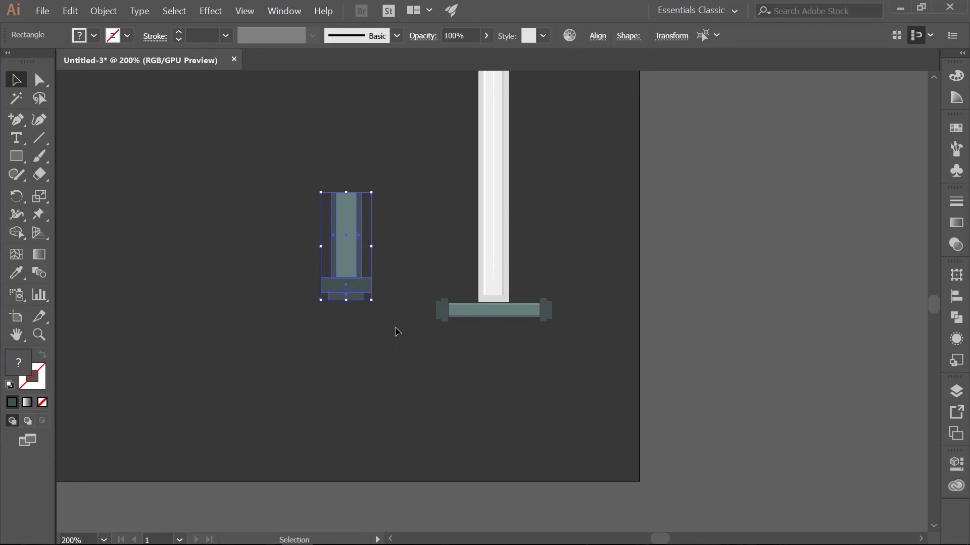
{"action": "left_click", "coordinate": [104, 11]}
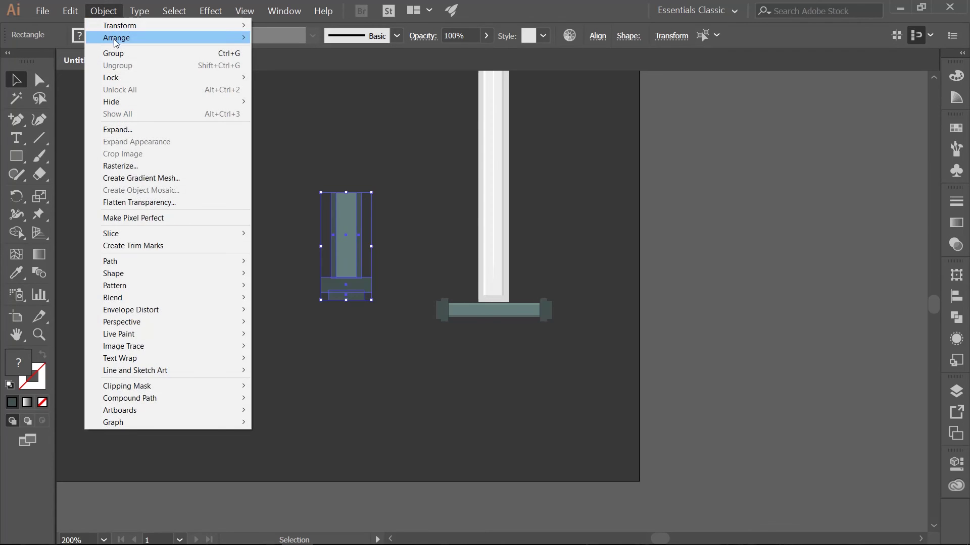
{"action": "left_click", "coordinate": [119, 57]}
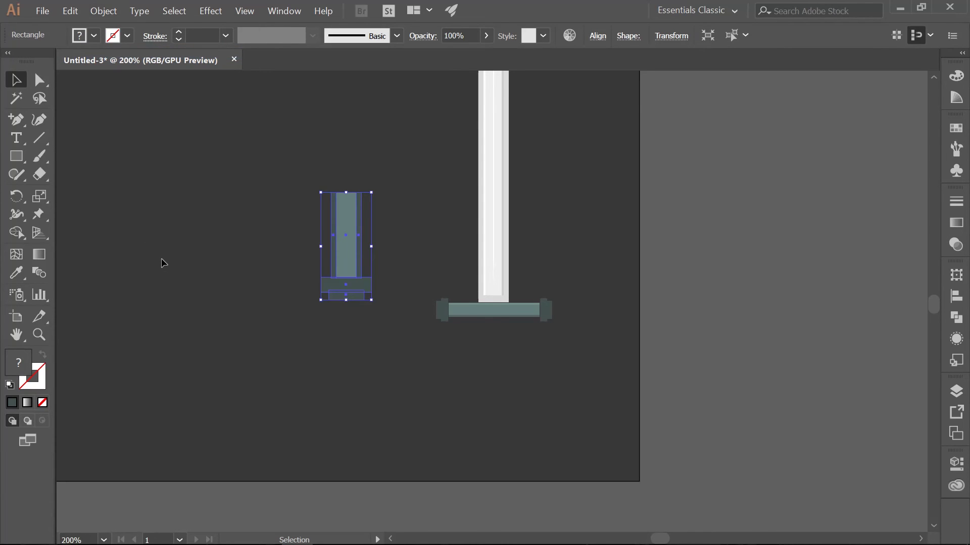
{"action": "left_click_drag", "start_coordinate": [341, 212], "coordinate": [495, 332]}
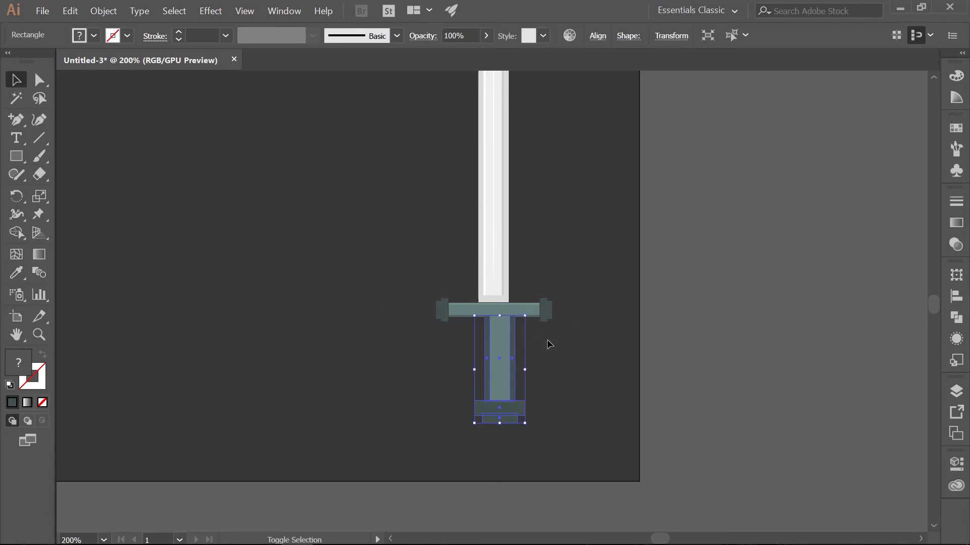
Step: Nudge the grip and pommel pieces sideways until they are centered under the crossguard and blade
{"action": "key", "text": "Left"}
{"action": "key", "text": "Left"}
{"action": "key", "text": "Left"}
{"action": "key", "text": "Left"}
{"action": "key", "text": "Left"}
{"action": "key", "text": "Left"}
{"action": "key", "text": "Left"}
{"action": "key", "text": "Left"}
{"action": "key", "text": "Right"}
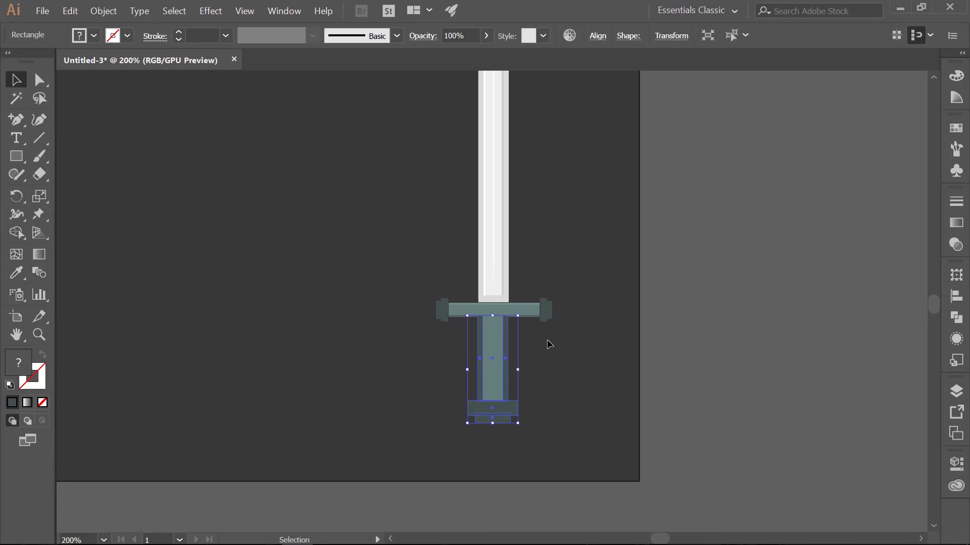
{"action": "left_click", "coordinate": [550, 403]}
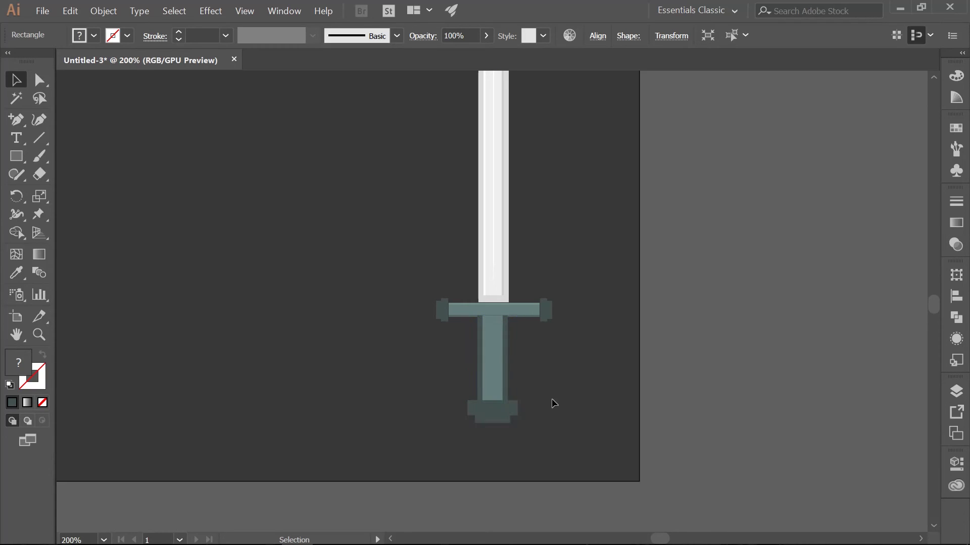
{"action": "left_click_drag", "start_coordinate": [556, 445], "coordinate": [462, 307]}
{"action": "key", "text": "Up"}
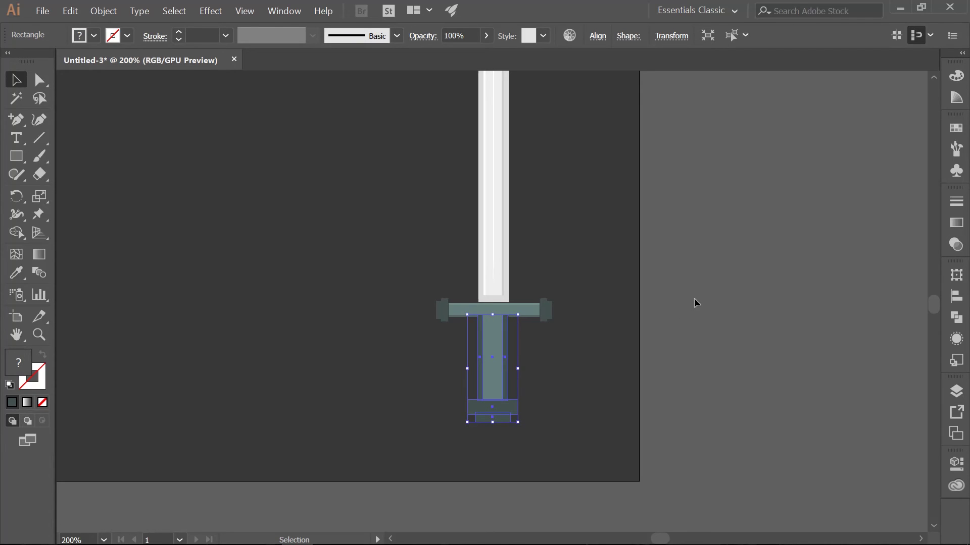
{"action": "key", "text": "Down"}
Step: Unlock the hilt layer and nudge the crossguard, grip and pommel together up one step against the blade
{"action": "left_click", "coordinate": [956, 391]}
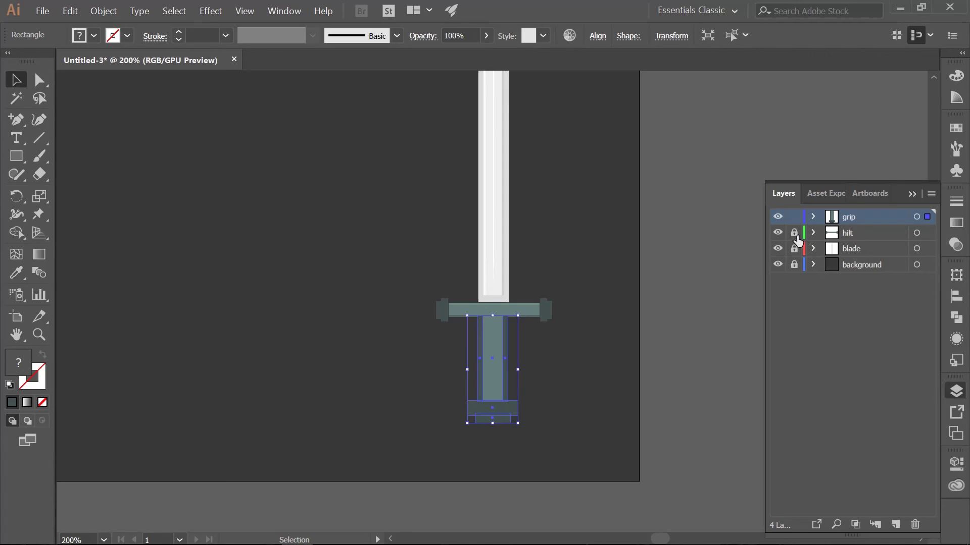
{"action": "left_click", "coordinate": [794, 233]}
{"action": "left_click", "coordinate": [547, 417]}
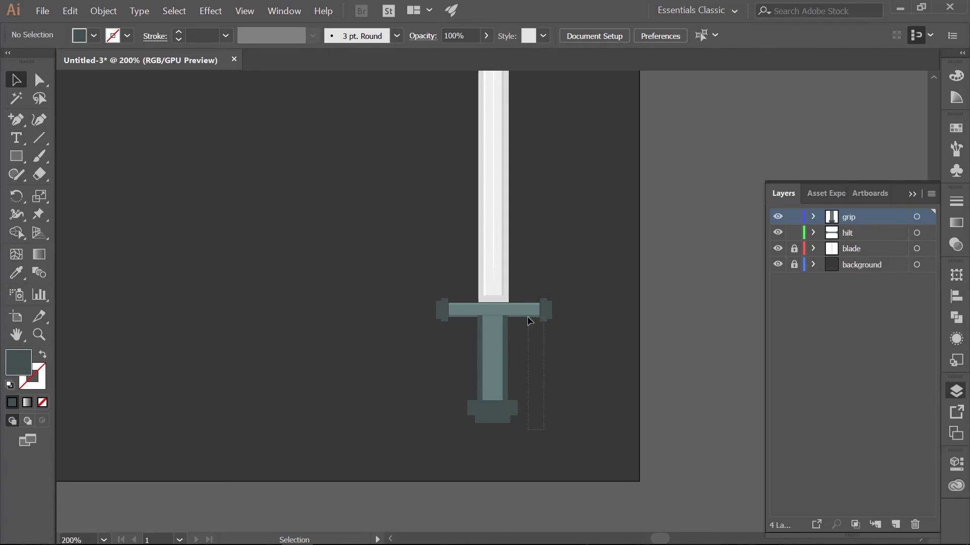
{"action": "left_click_drag", "start_coordinate": [487, 308], "coordinate": [593, 332]}
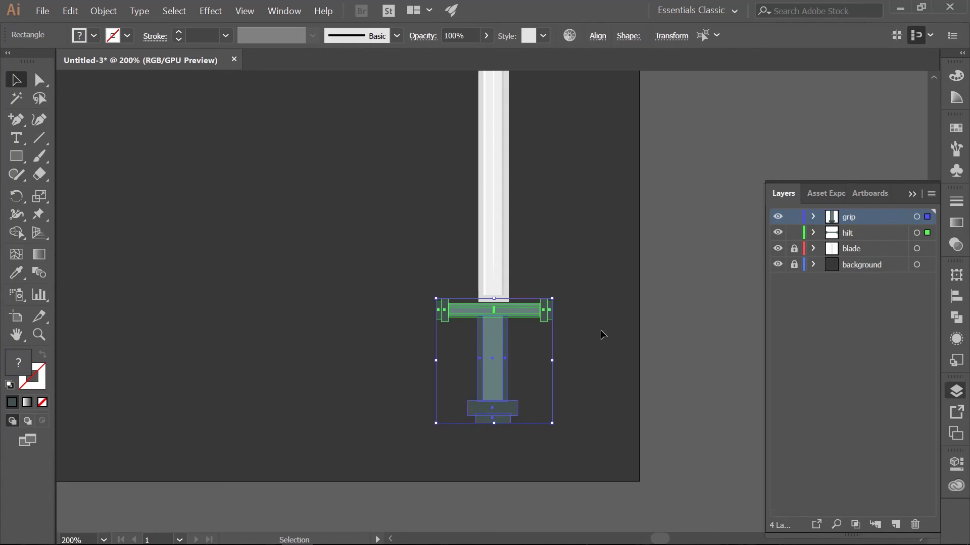
{"action": "key", "text": "Up"}
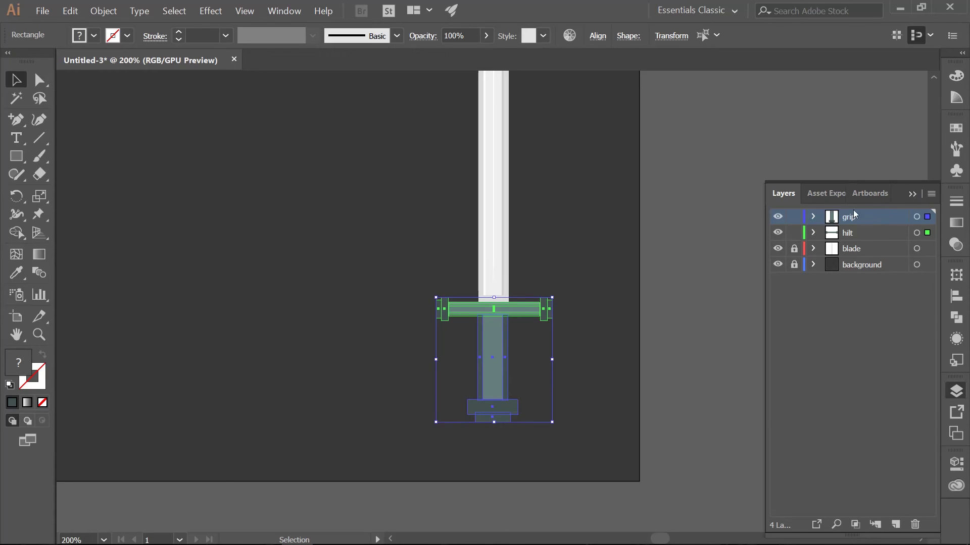
{"action": "left_click", "coordinate": [912, 194]}
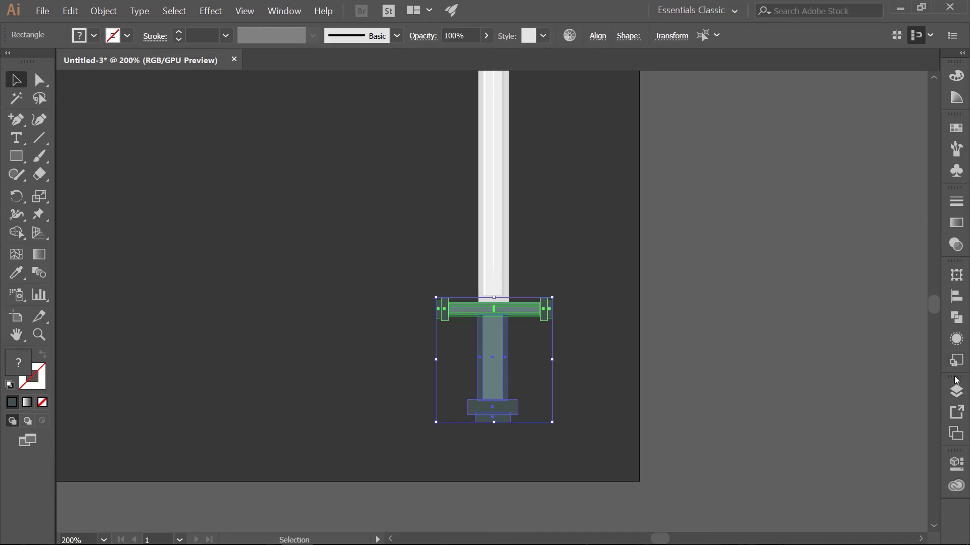
Step: Unlock the blade layer
{"action": "left_click", "coordinate": [956, 392]}
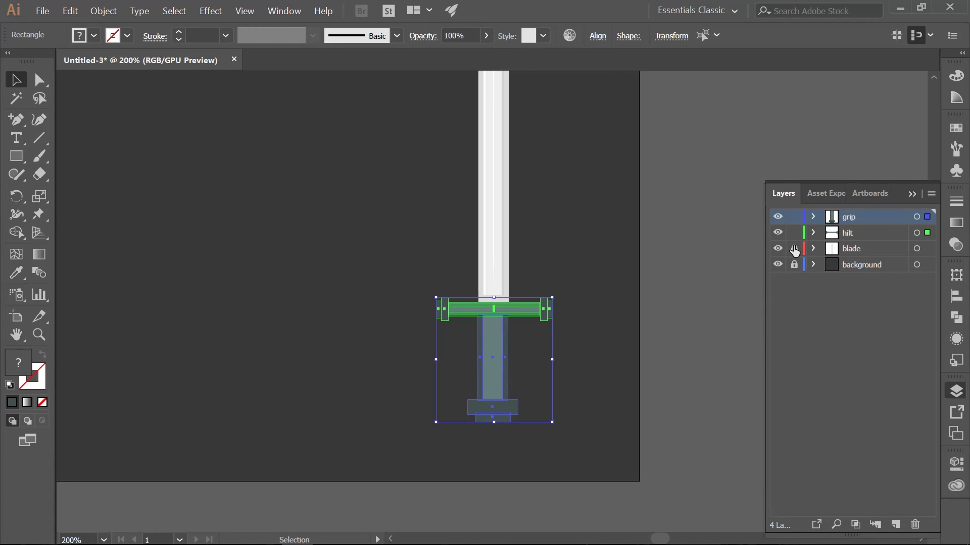
{"action": "left_click", "coordinate": [912, 195]}
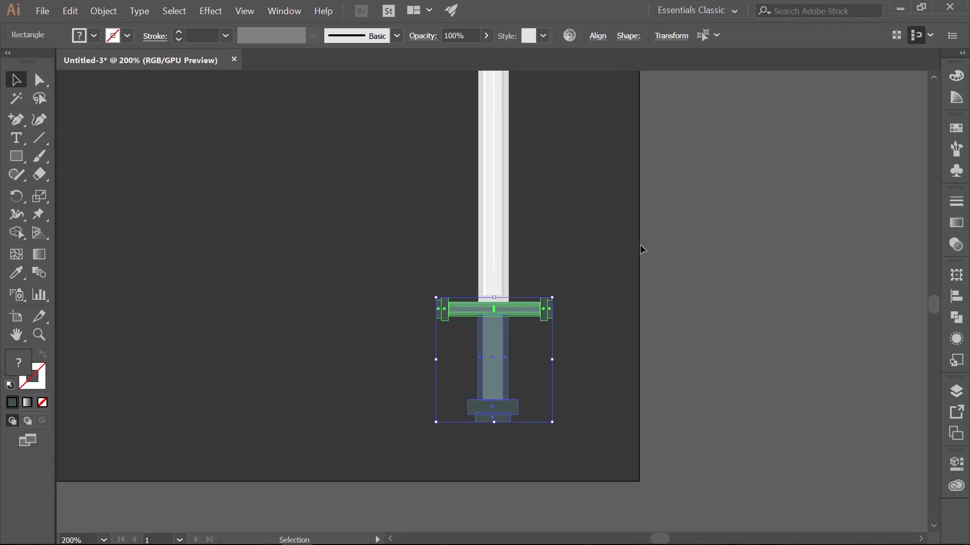
{"action": "left_click", "coordinate": [105, 540]}
{"action": "left_click", "coordinate": [132, 338]}
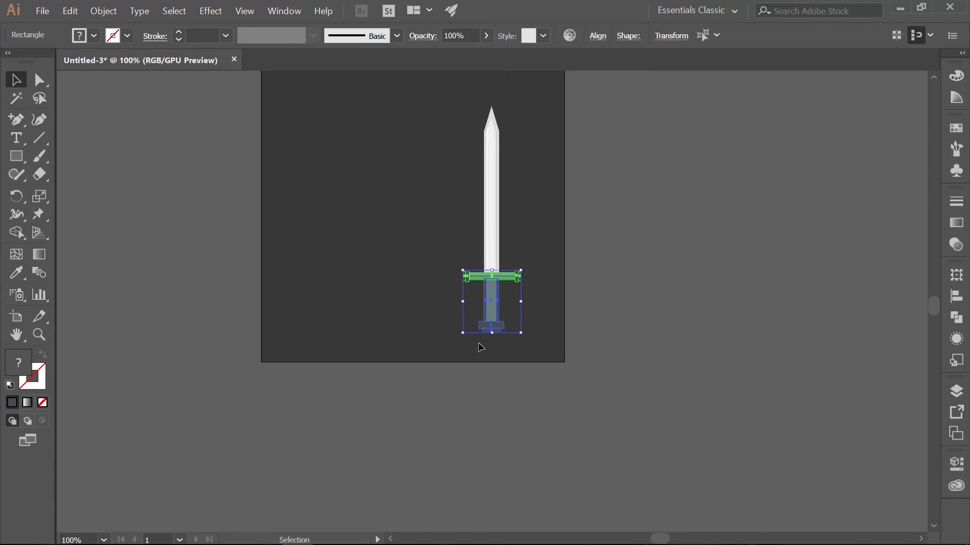
{"action": "scroll", "coordinate": [620, 219], "scroll_direction": "up", "scroll_amount": 1}
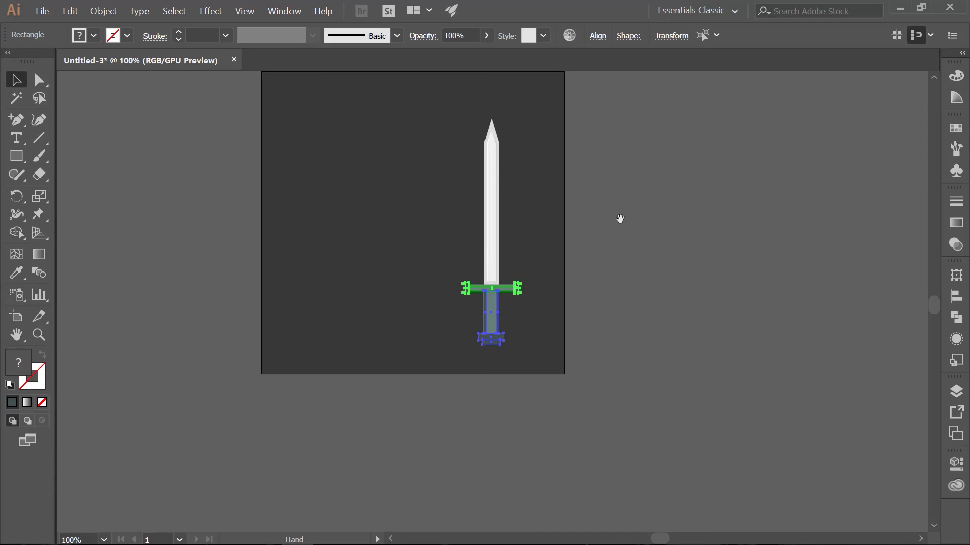
{"action": "key", "text": "space"}
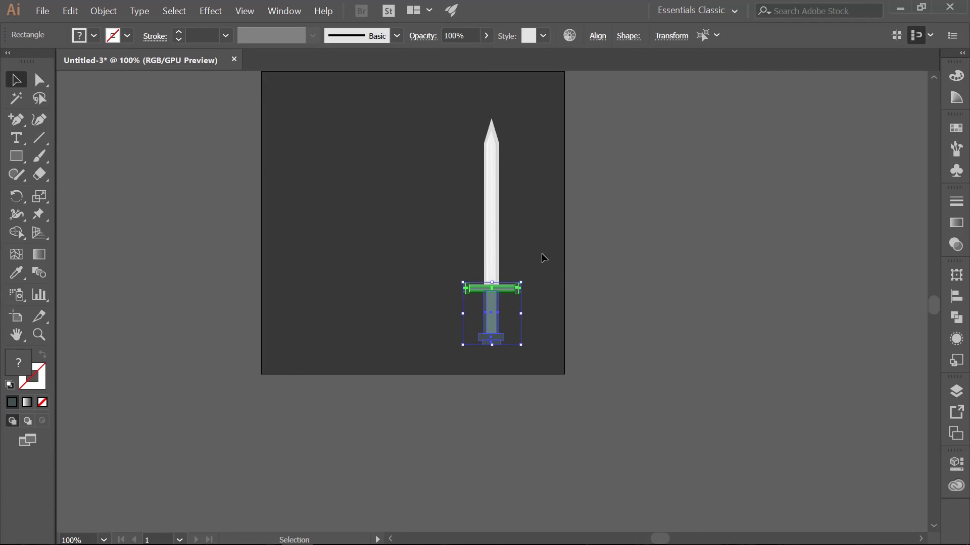
Step: Move the complete sword, with blade, crossguard, grip and pommel together, to the center of the artboard
{"action": "left_click_drag", "start_coordinate": [540, 352], "coordinate": [445, 107]}
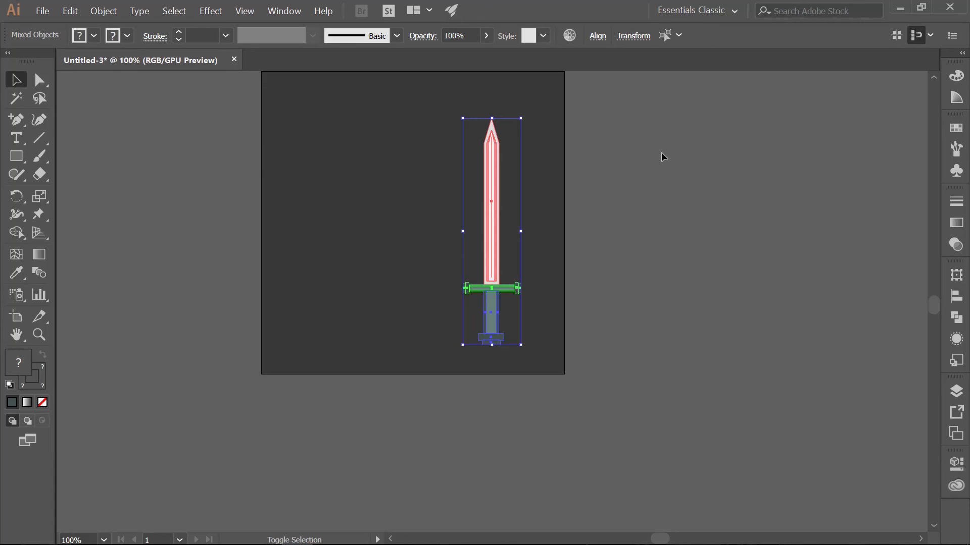
{"action": "key", "text": "shift+Left"}
{"action": "key", "text": "shift+Left"}
{"action": "key", "text": "shift+Left"}
{"action": "key", "text": "shift+Left"}
{"action": "key", "text": "shift+Left"}
{"action": "key", "text": "shift+Left"}
{"action": "key", "text": "shift+Left"}
{"action": "key", "text": "shift+Left"}
{"action": "key", "text": "shift+Left"}
{"action": "key", "text": "shift+Left"}
{"action": "key", "text": "shift+Left"}
{"action": "key", "text": "shift+Left"}
{"action": "key", "text": "shift+Left"}
{"action": "key", "text": "shift+Left"}
{"action": "key", "text": "shift+Left"}
{"action": "key", "text": "shift+Left"}
{"action": "key", "text": "shift+Left"}
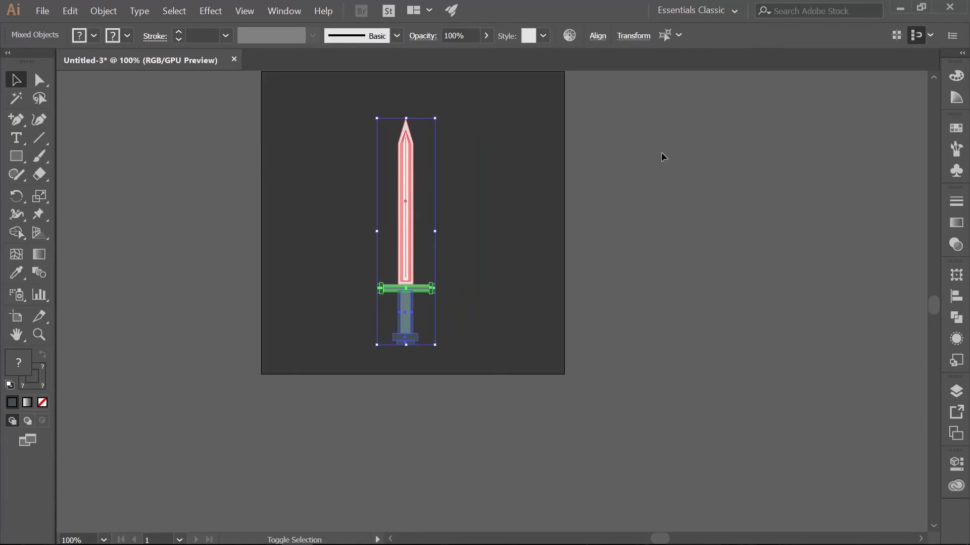
{"action": "key", "text": "shift+Left"}
{"action": "key", "text": "shift+Up"}
{"action": "key", "text": "shift+Up"}
{"action": "key", "text": "shift+Right"}
{"action": "key", "text": "shift+Right"}
{"action": "key", "text": "shift+Right"}
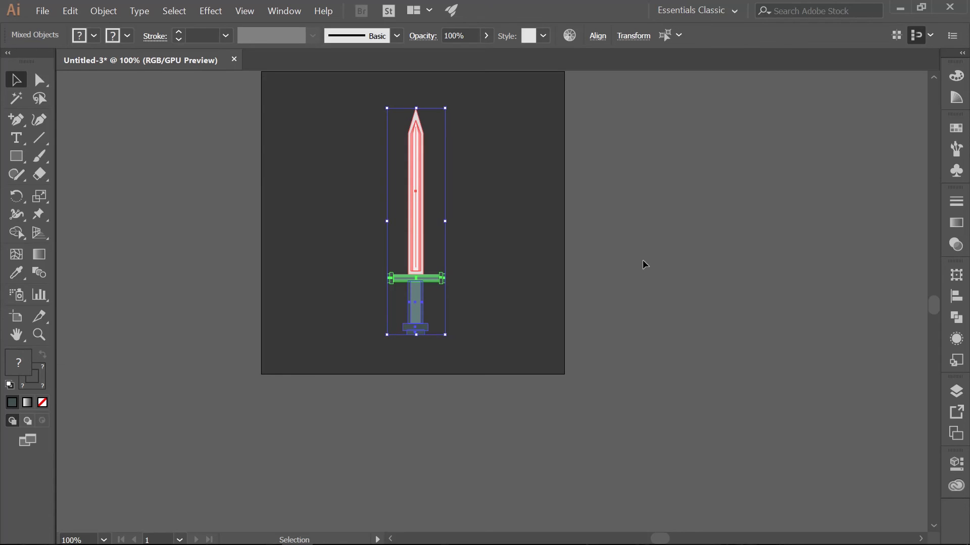
{"action": "left_click", "coordinate": [652, 219]}
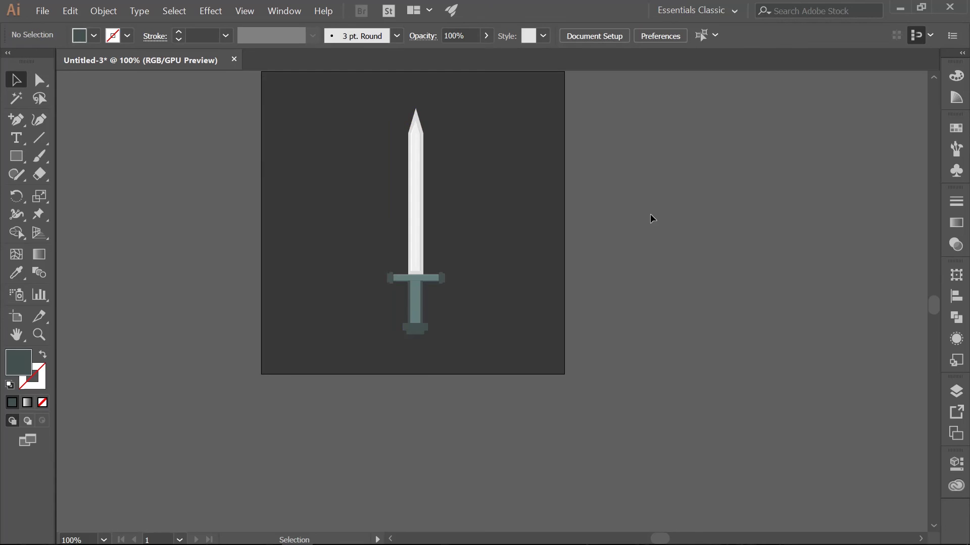